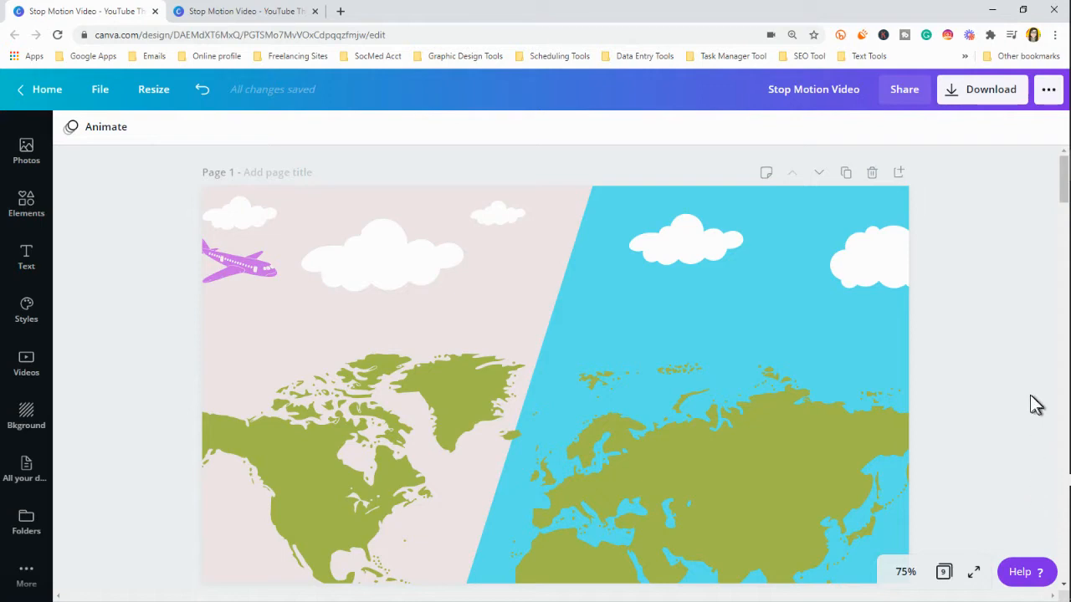
Step: Switch to the second Stop Motion Video design and review all its page thumbnails in the overview
{"action": "scroll", "coordinate": [1036, 404], "scroll_direction": "down", "scroll_amount": 1}
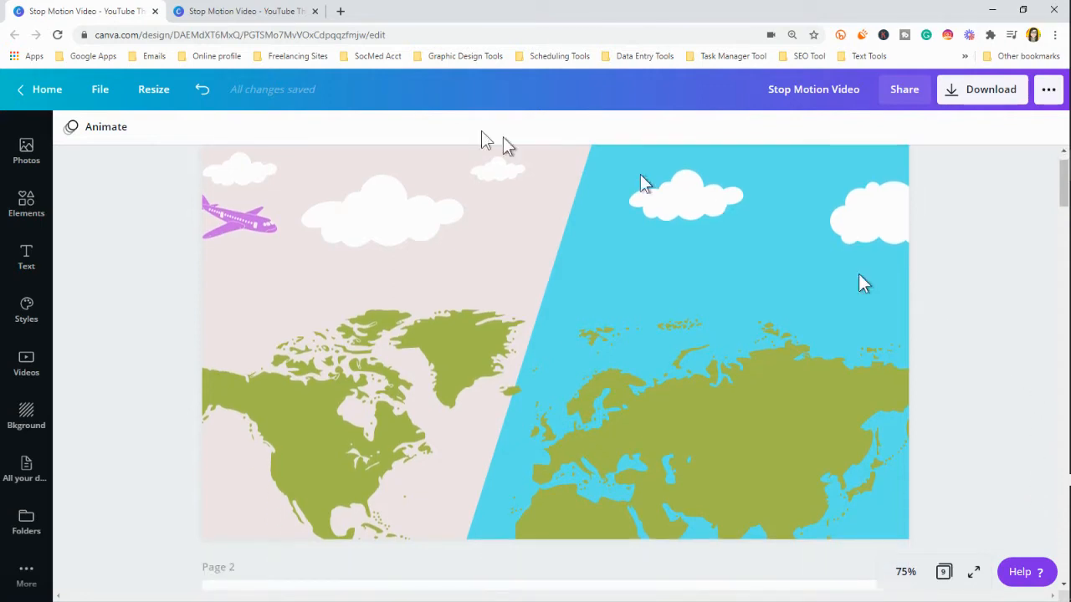
{"action": "left_click", "coordinate": [251, 10]}
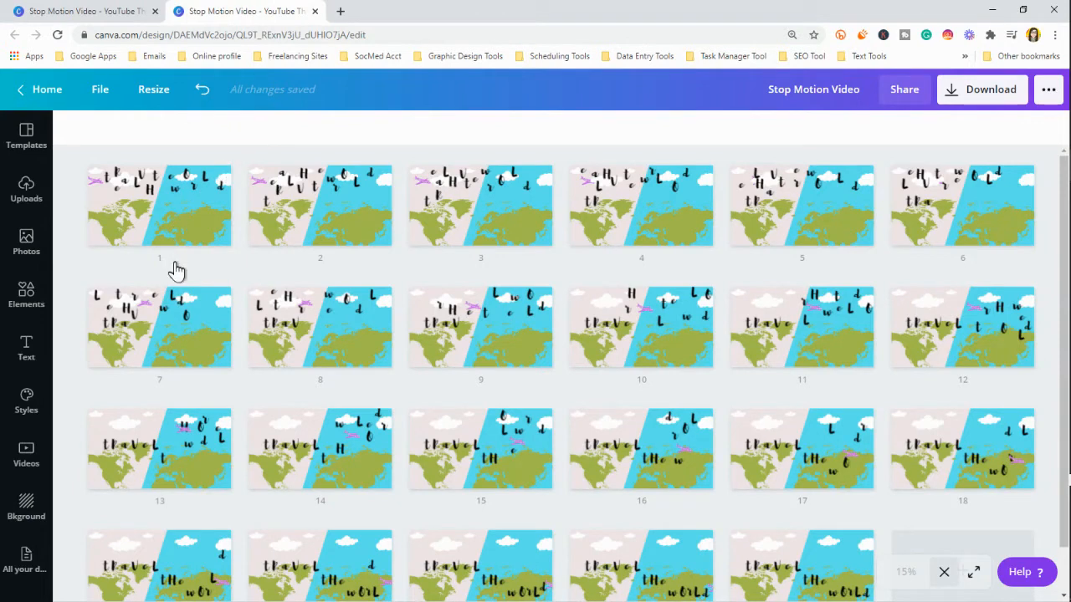
{"action": "scroll", "coordinate": [574, 316], "scroll_direction": "down", "scroll_amount": 1}
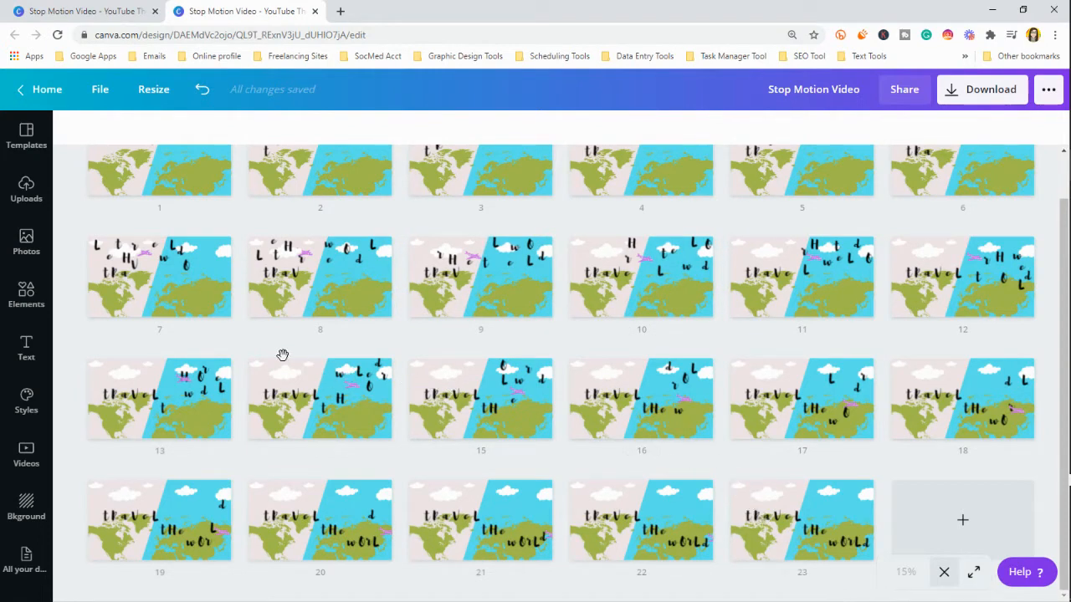
{"action": "scroll", "coordinate": [283, 355], "scroll_direction": "up", "scroll_amount": 1}
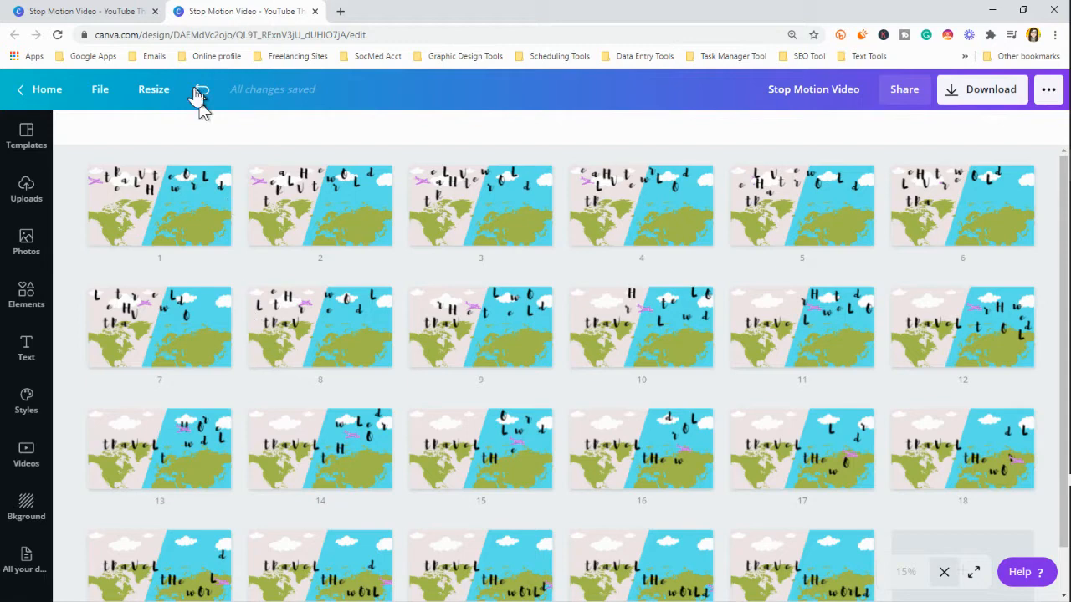
Step: Return to the first Stop Motion Video design and delete page 1, the scene with the airplane, clouds and map
{"action": "left_click", "coordinate": [108, 12]}
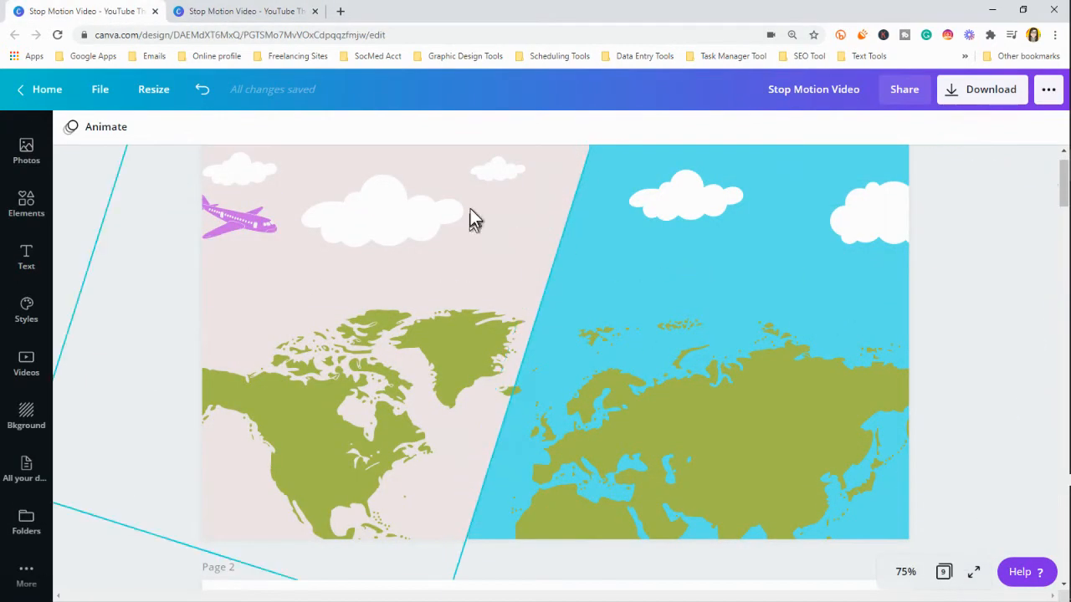
{"action": "scroll", "coordinate": [953, 245], "scroll_direction": "up", "scroll_amount": 1}
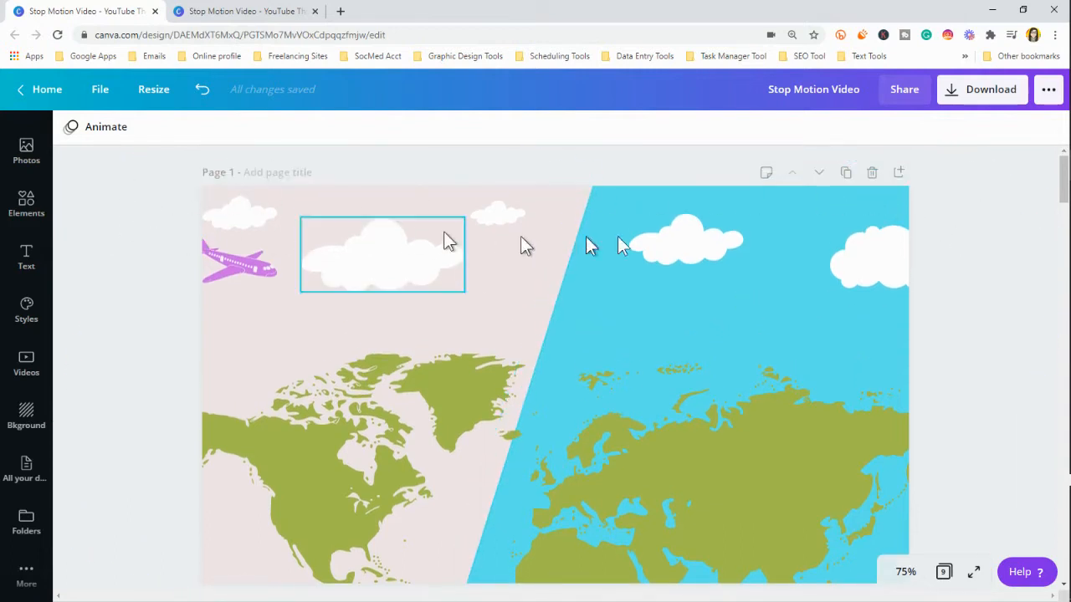
{"action": "left_click", "coordinate": [871, 175]}
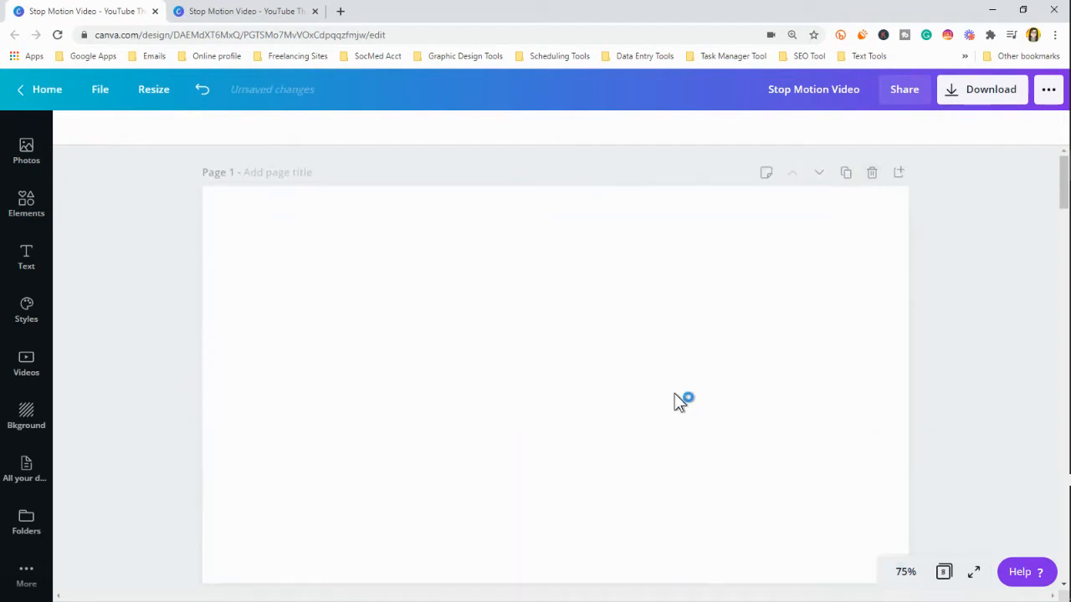
Step: Examine the pink and blue slanted shapes that form the background on page 2
{"action": "scroll", "coordinate": [990, 262], "scroll_direction": "down", "scroll_amount": 3}
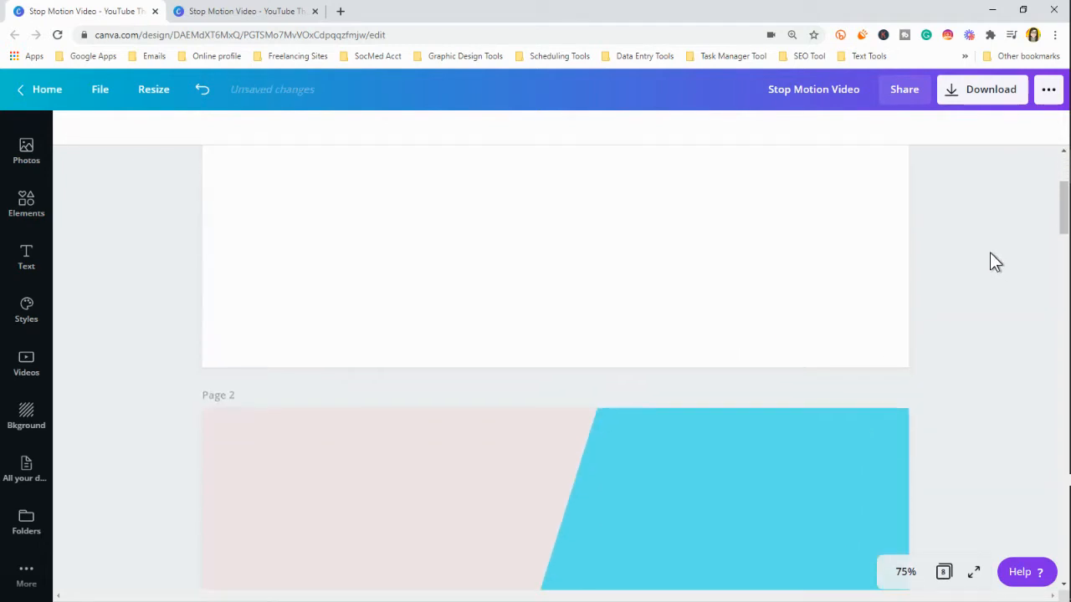
{"action": "scroll", "coordinate": [989, 252], "scroll_direction": "down", "scroll_amount": 2}
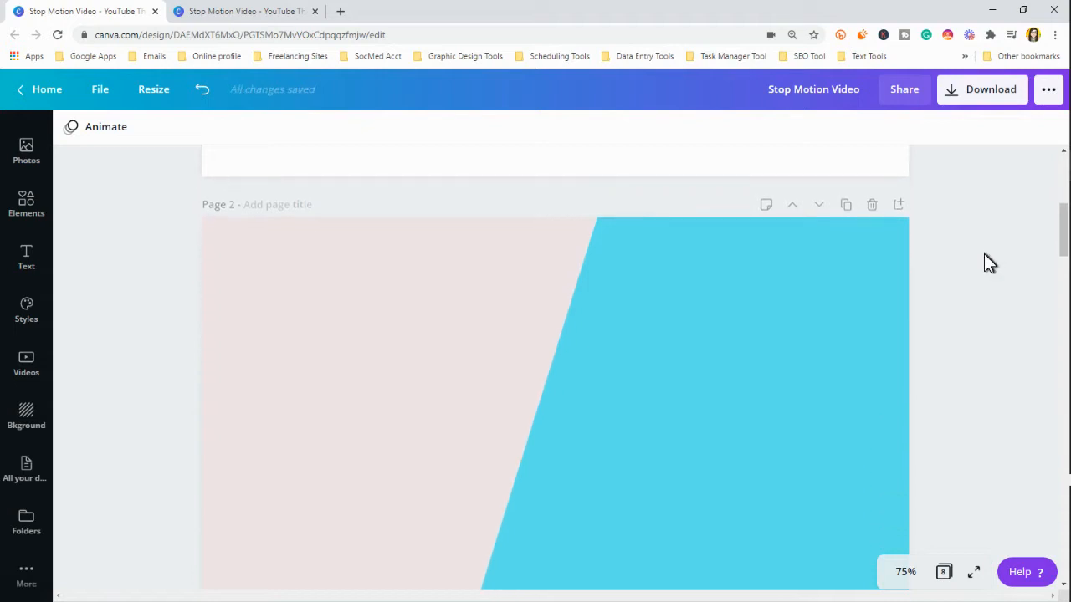
{"action": "scroll", "coordinate": [984, 253], "scroll_direction": "down", "scroll_amount": 1}
{"action": "left_click", "coordinate": [322, 251]}
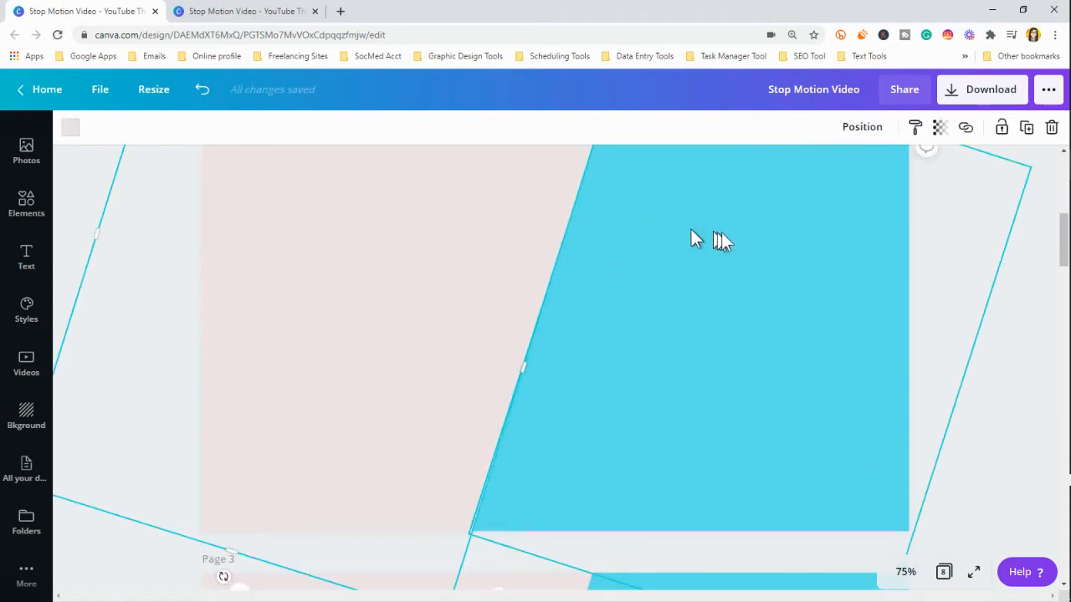
{"action": "left_click", "coordinate": [368, 219]}
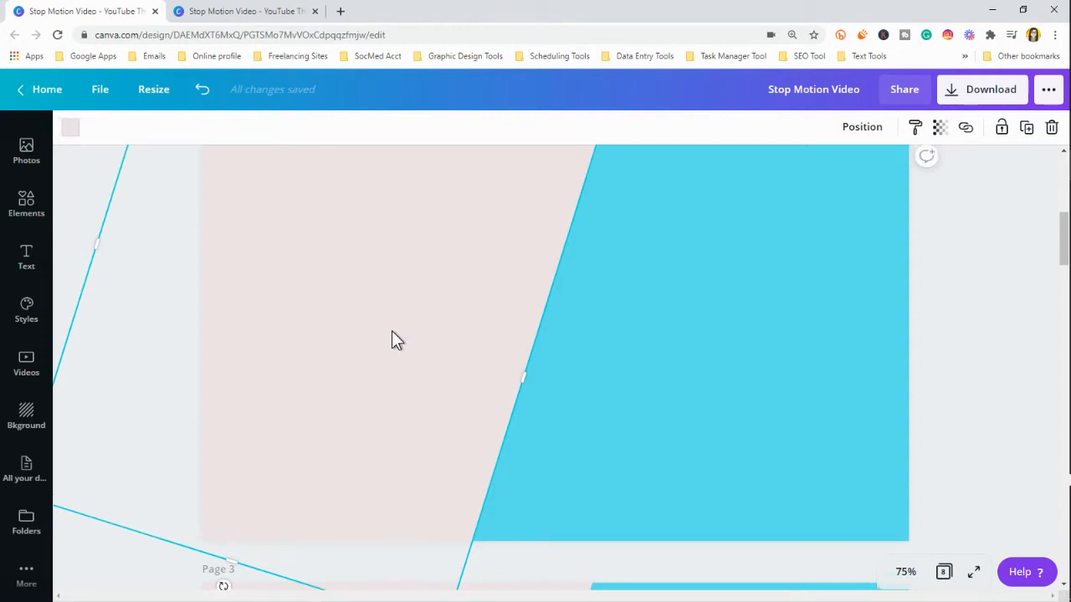
{"action": "left_click", "coordinate": [978, 312]}
Step: View the clouds on page 3 and search the elements library for "clouds"
{"action": "scroll", "coordinate": [980, 310], "scroll_direction": "down", "scroll_amount": 4}
{"action": "scroll", "coordinate": [980, 308], "scroll_direction": "down", "scroll_amount": 1}
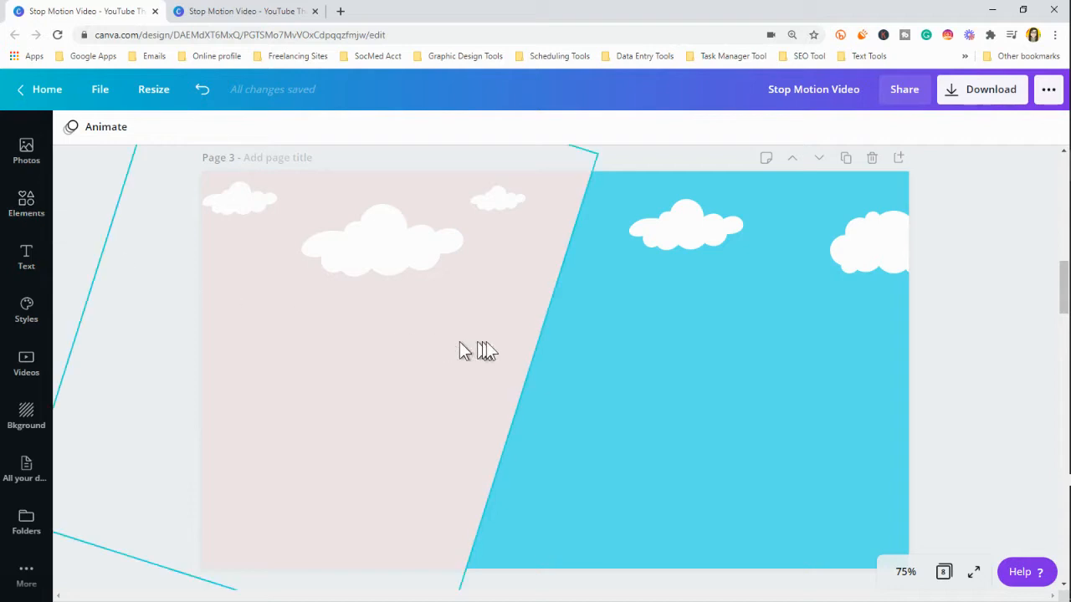
{"action": "scroll", "coordinate": [489, 349], "scroll_direction": "up", "scroll_amount": 1}
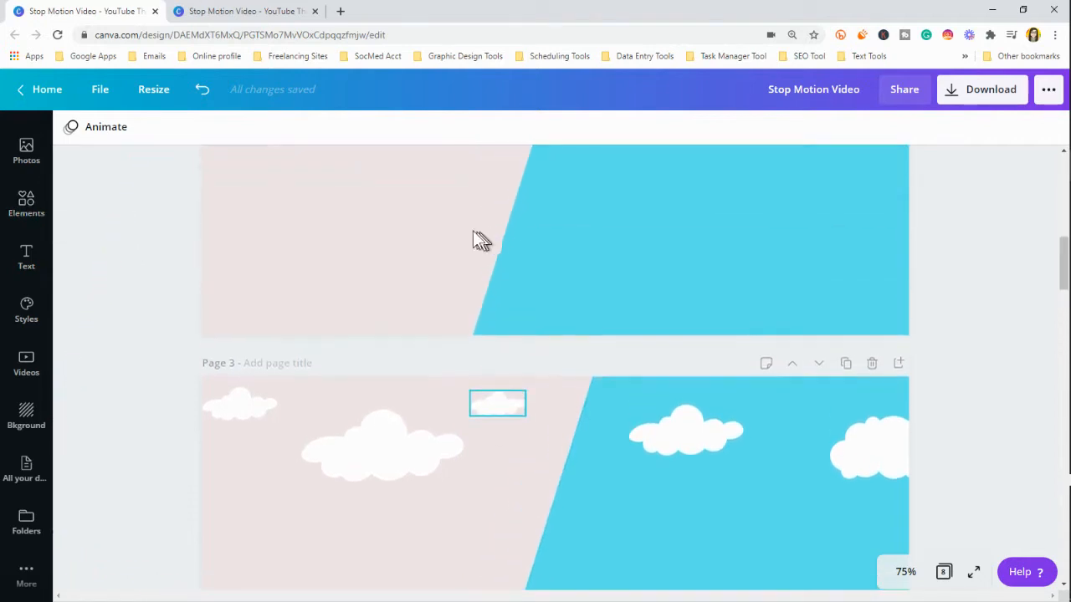
{"action": "scroll", "coordinate": [456, 239], "scroll_direction": "down", "scroll_amount": 2}
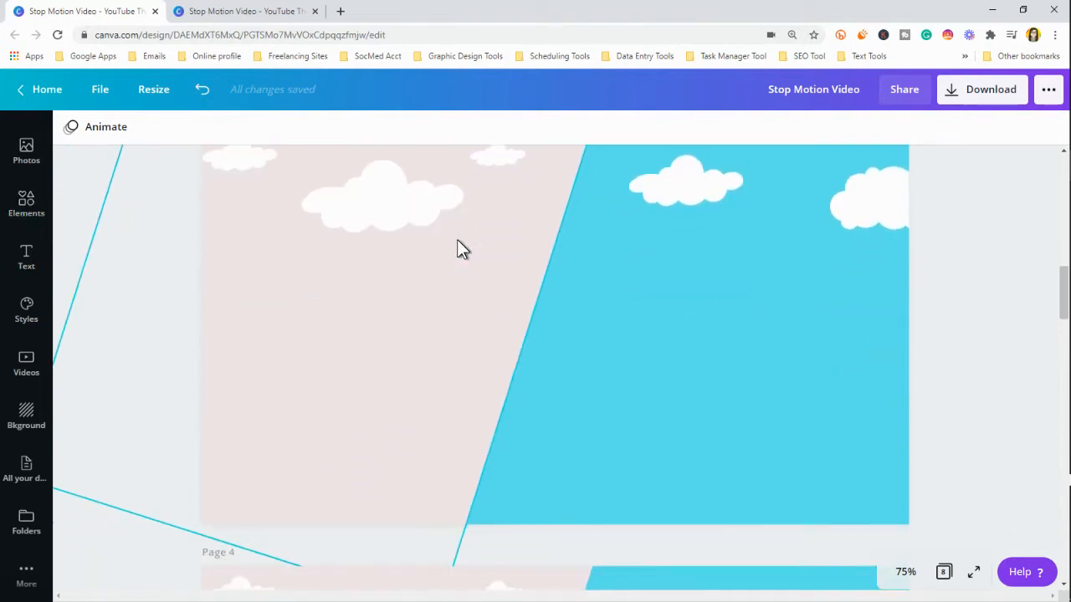
{"action": "left_click", "coordinate": [26, 205]}
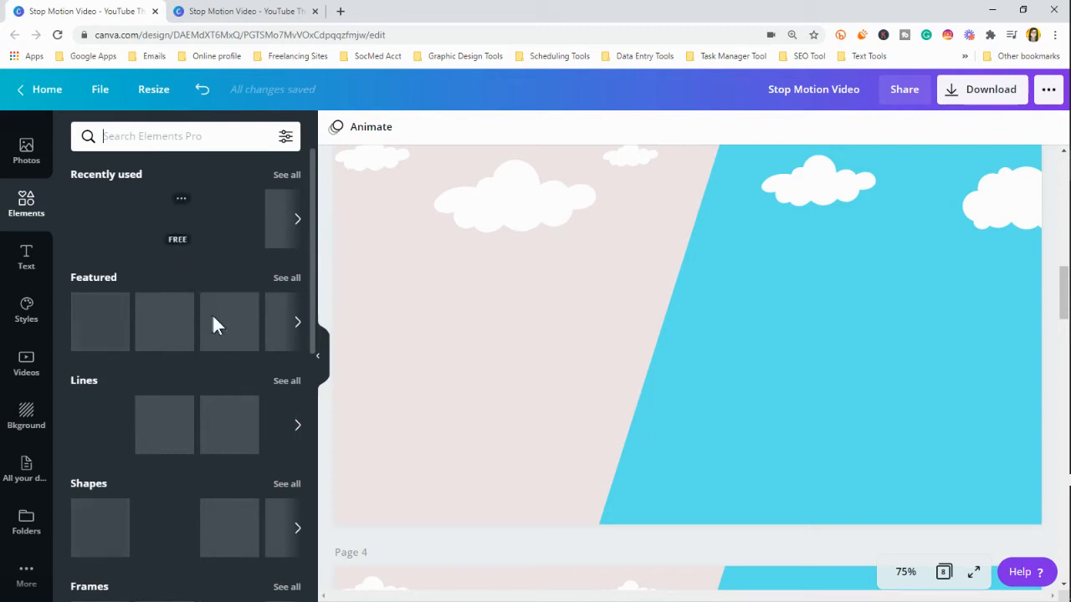
{"action": "type", "text": "clo"}
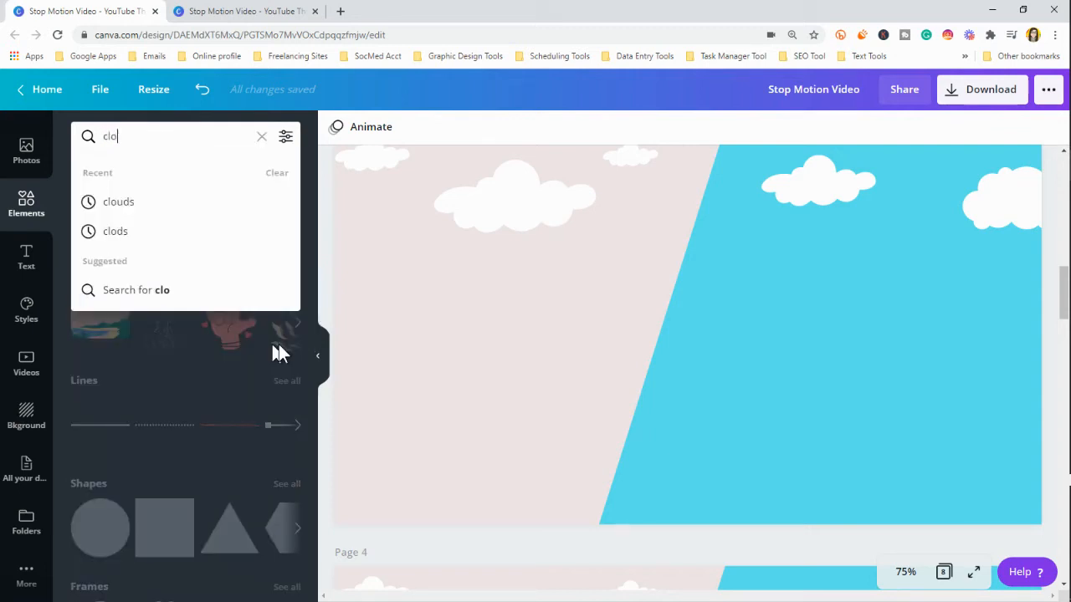
{"action": "type", "text": "uds"}
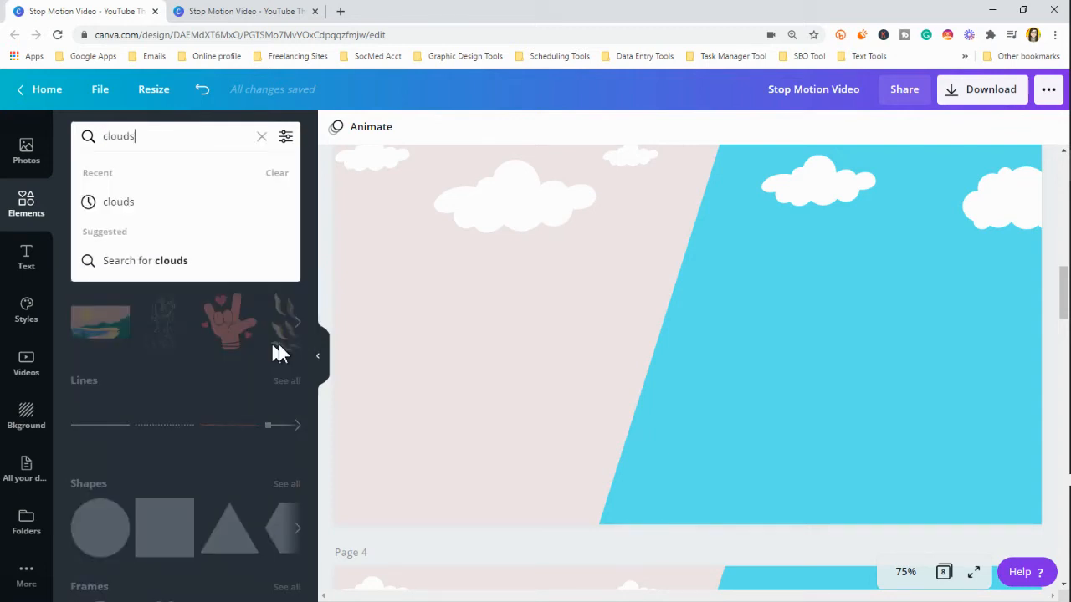
{"action": "key", "text": "Return"}
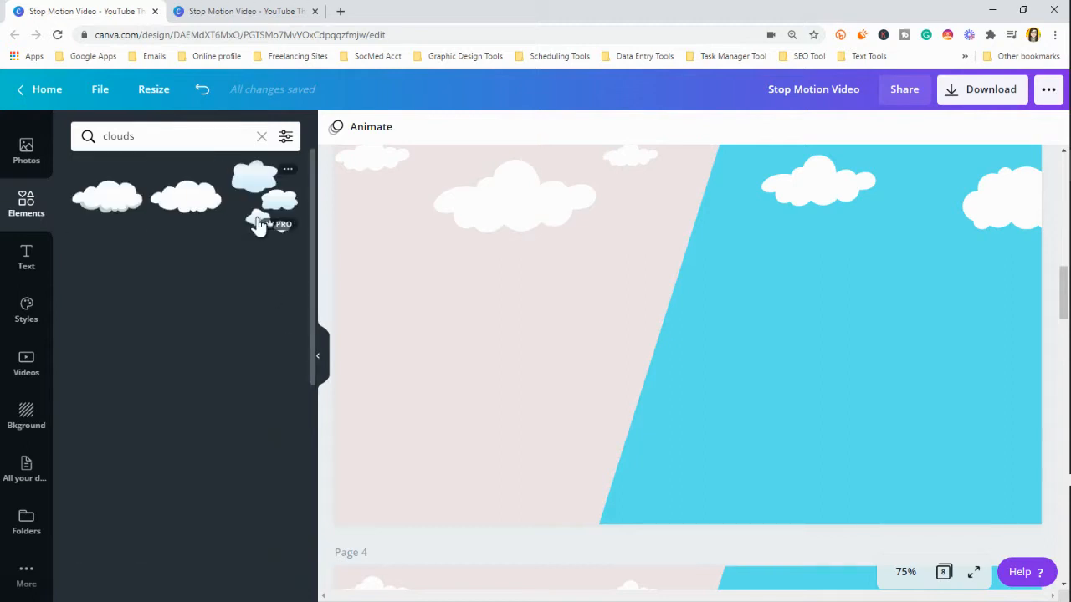
{"action": "left_click", "coordinate": [321, 367]}
Step: View page 4 with the airplane, search the elements library for "airplane" and browse to the pink plane graphic
{"action": "scroll", "coordinate": [670, 367], "scroll_direction": "down", "scroll_amount": 3}
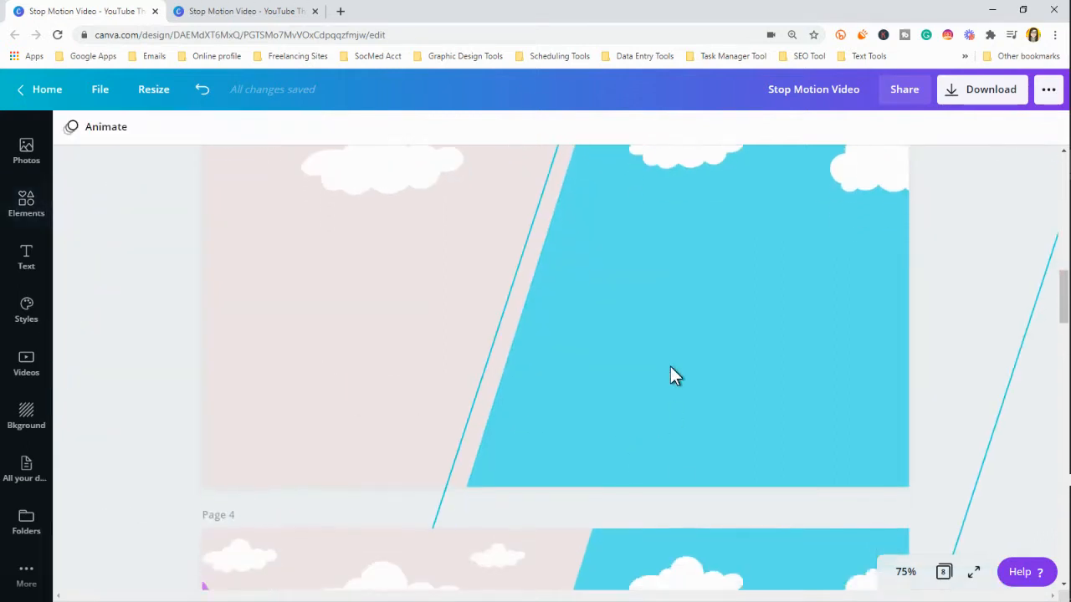
{"action": "scroll", "coordinate": [670, 375], "scroll_direction": "down", "scroll_amount": 3}
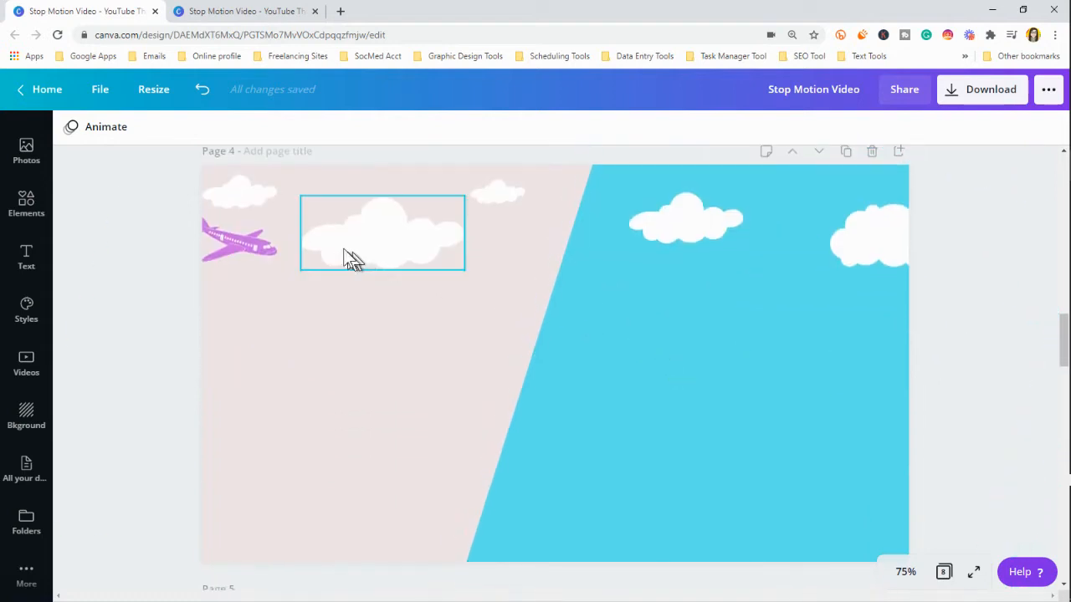
{"action": "left_click", "coordinate": [37, 209]}
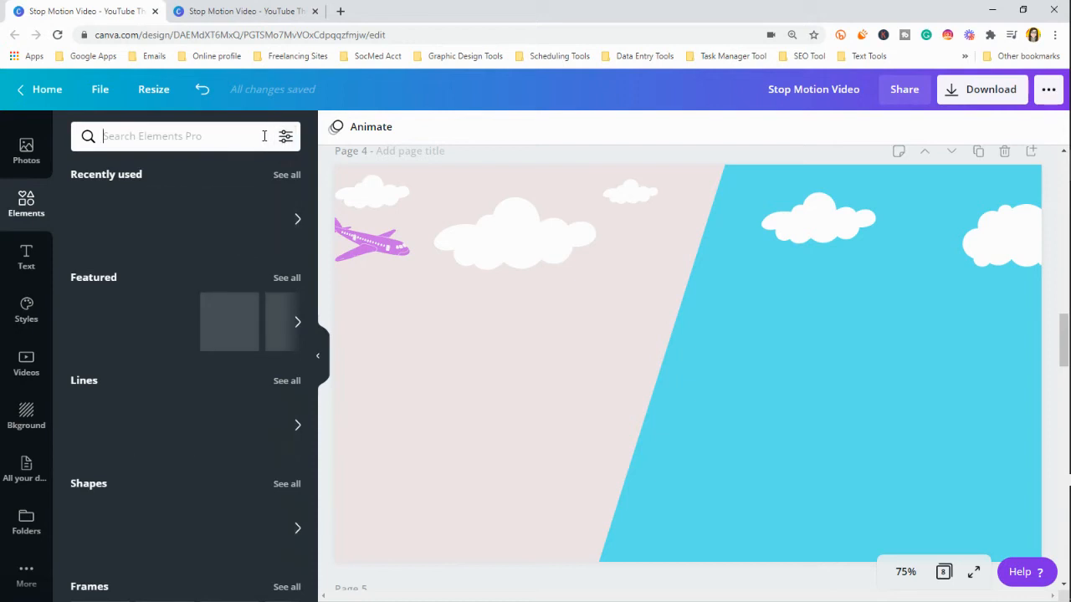
{"action": "type", "text": "airpla"}
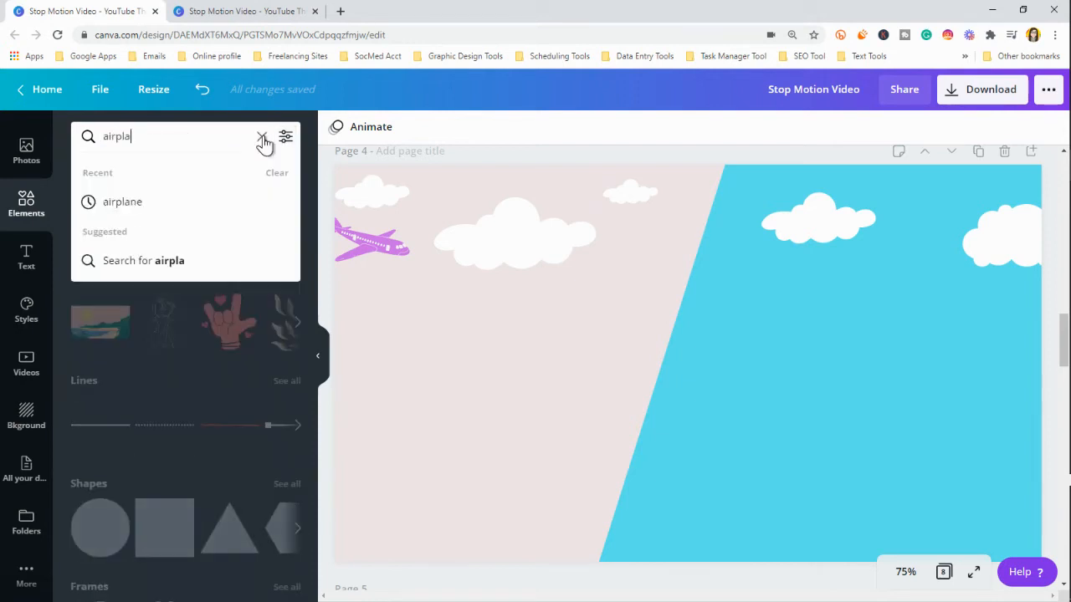
{"action": "type", "text": "ne"}
{"action": "key", "text": "Return"}
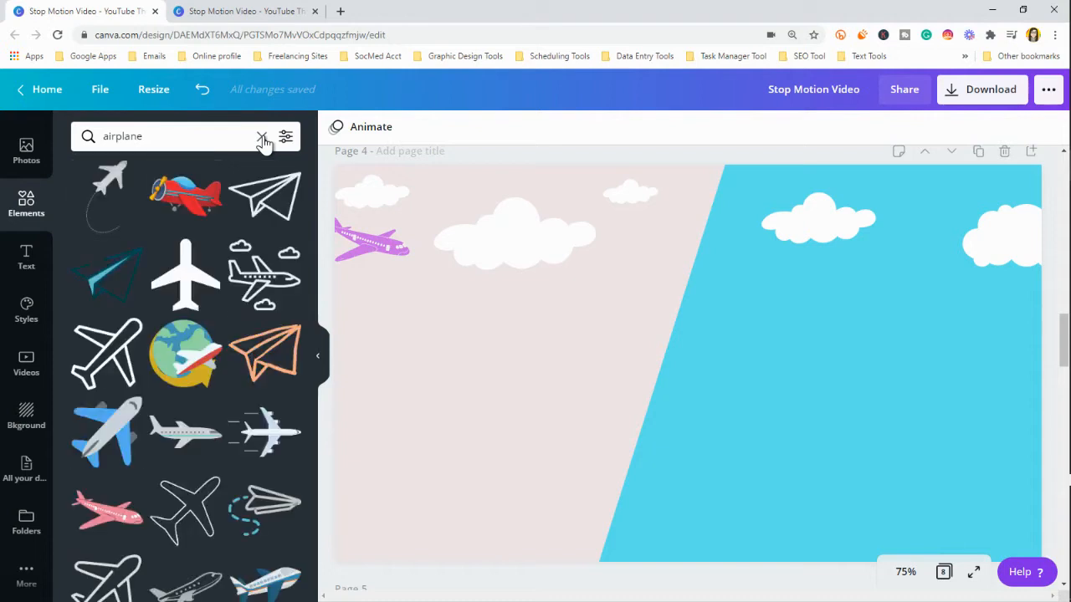
{"action": "scroll", "coordinate": [240, 259], "scroll_direction": "down", "scroll_amount": 2}
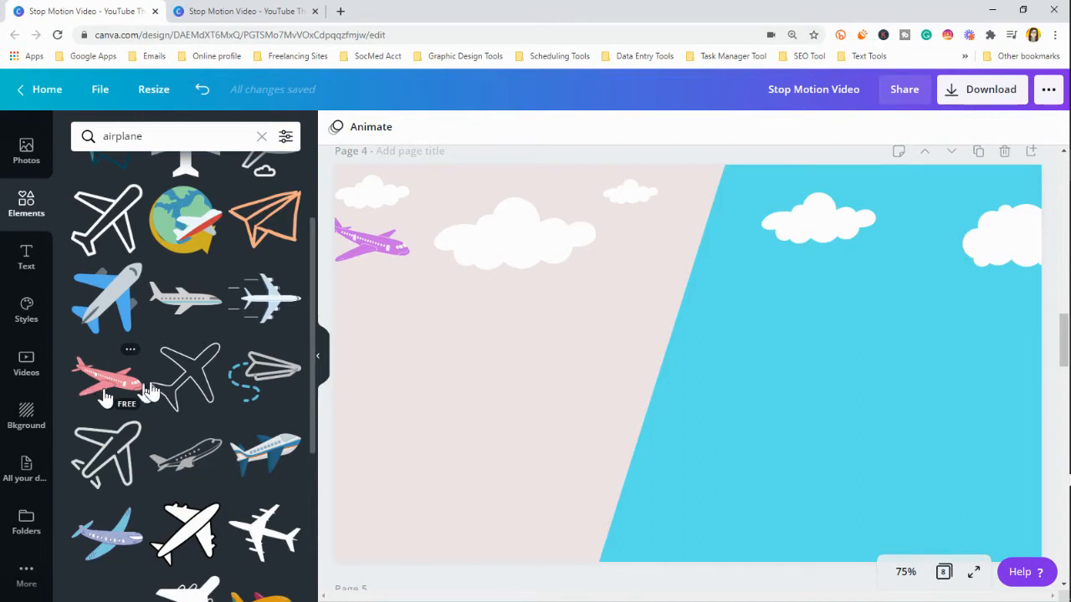
Step: Select the purple airplane on page 4 to examine its editable colors
{"action": "left_click", "coordinate": [324, 351]}
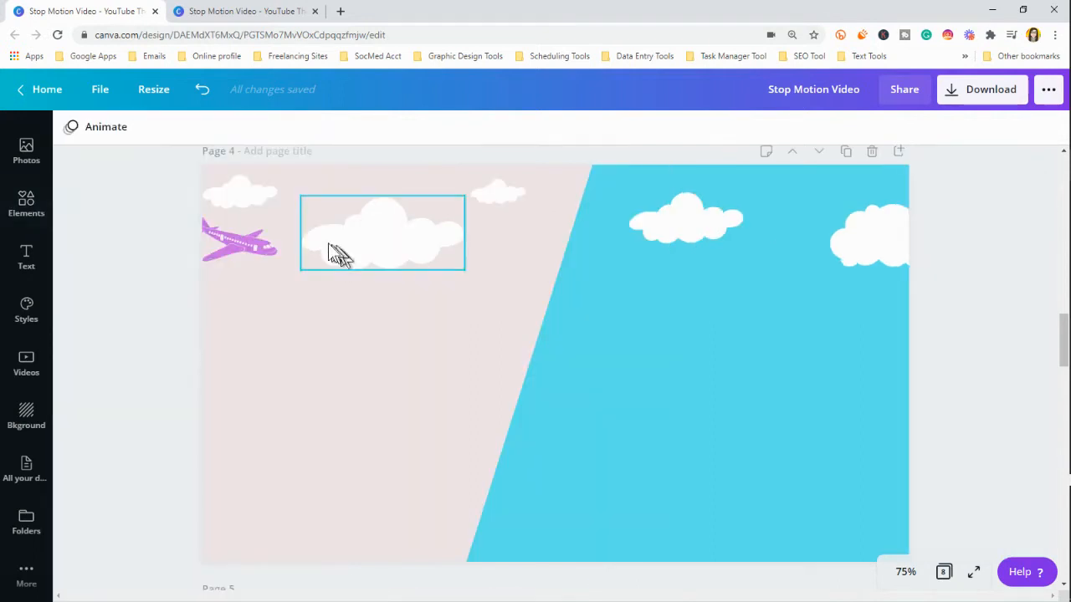
{"action": "left_click", "coordinate": [237, 247]}
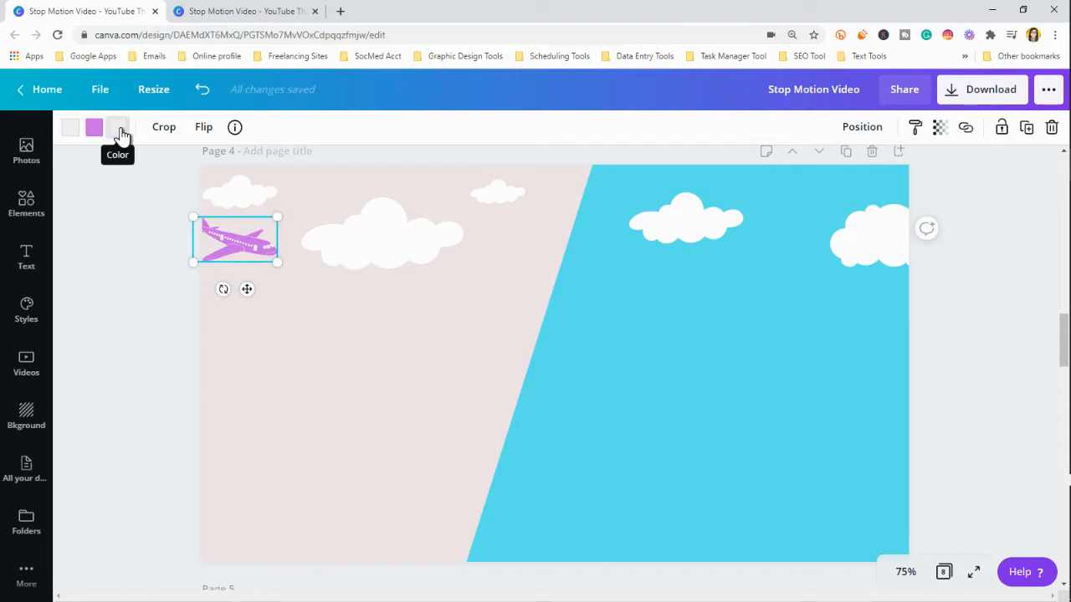
{"action": "left_click", "coordinate": [131, 316]}
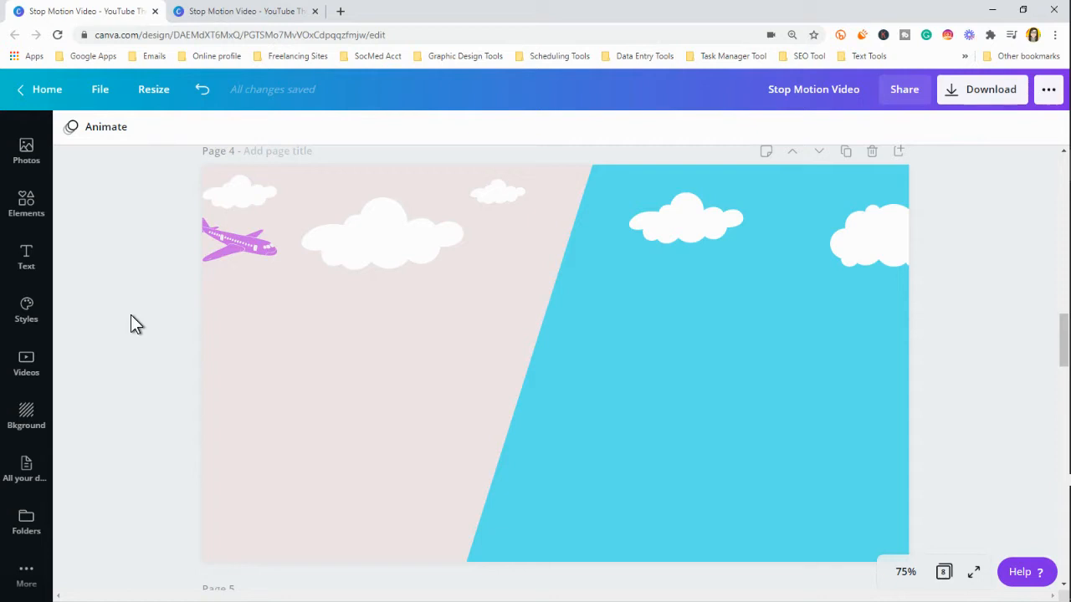
Step: Select the world map on page 5, search the elements library for "map" and browse to the free world map graphic
{"action": "scroll", "coordinate": [605, 256], "scroll_direction": "down", "scroll_amount": 1}
{"action": "scroll", "coordinate": [605, 260], "scroll_direction": "down", "scroll_amount": 9}
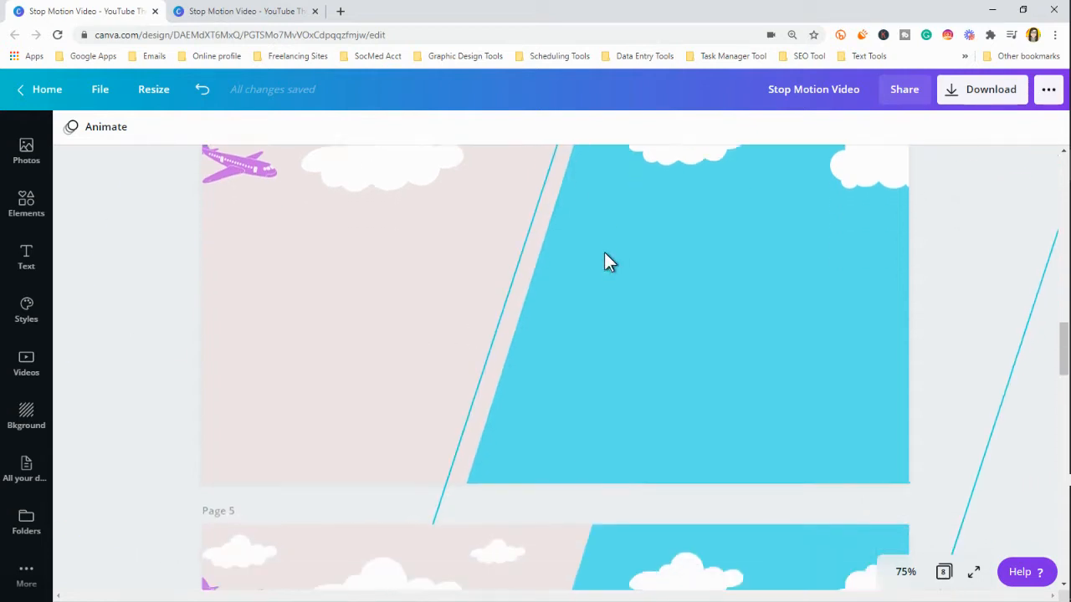
{"action": "left_click", "coordinate": [586, 294]}
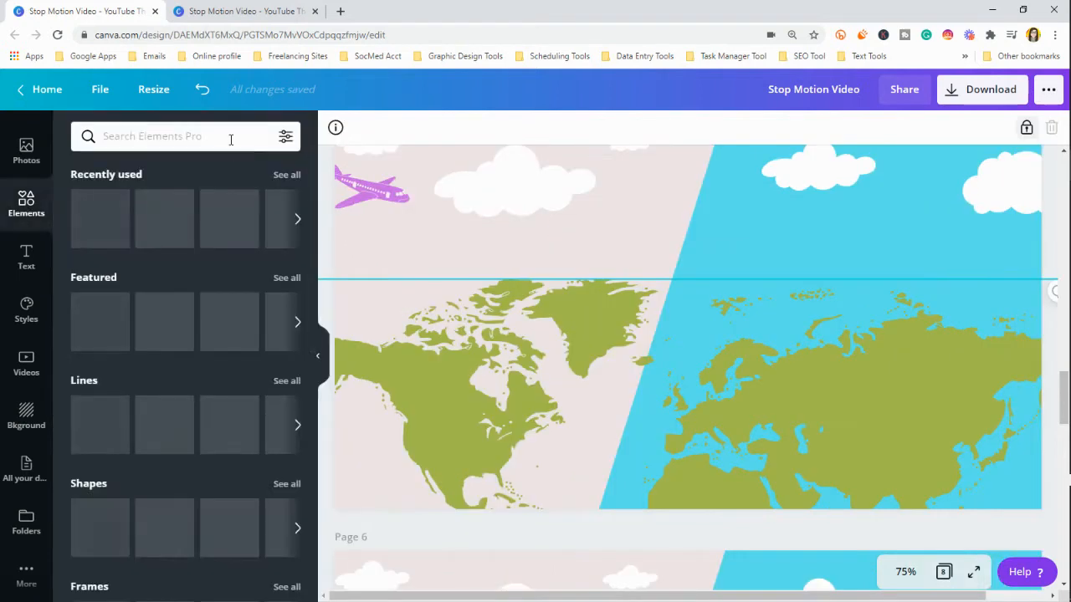
{"action": "left_click", "coordinate": [231, 140]}
{"action": "type", "text": "map\\"}
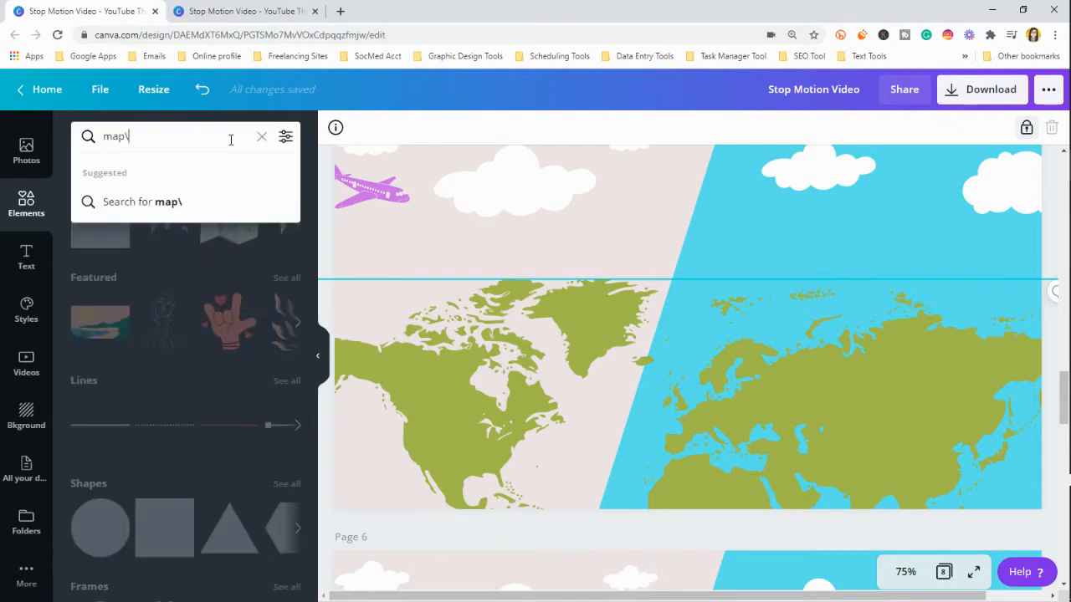
{"action": "key", "text": "BackSpace"}
{"action": "key", "text": "Return"}
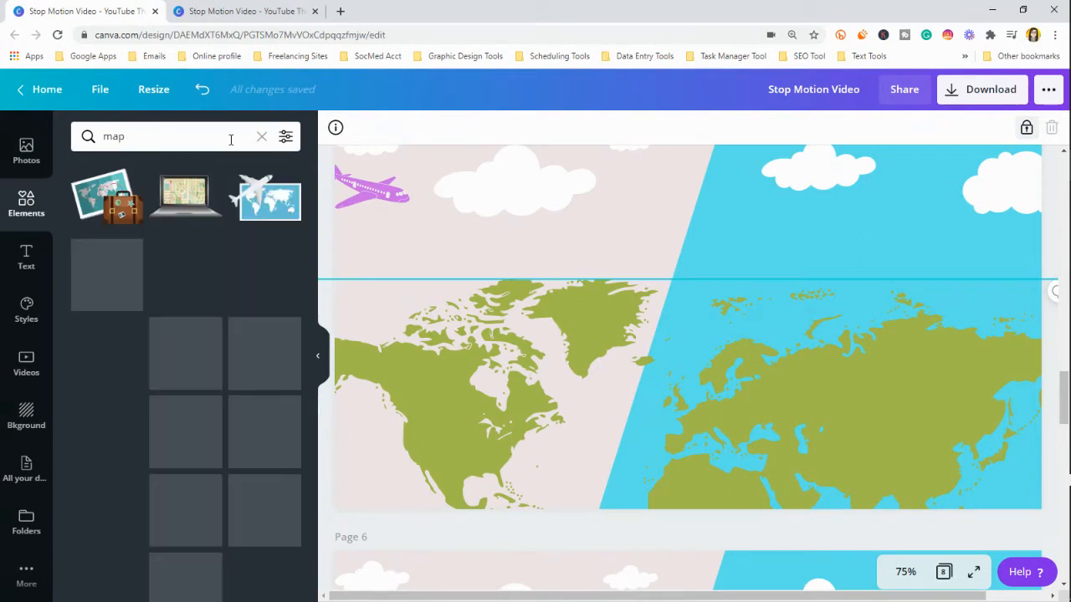
{"action": "scroll", "coordinate": [200, 230], "scroll_direction": "down", "scroll_amount": 3}
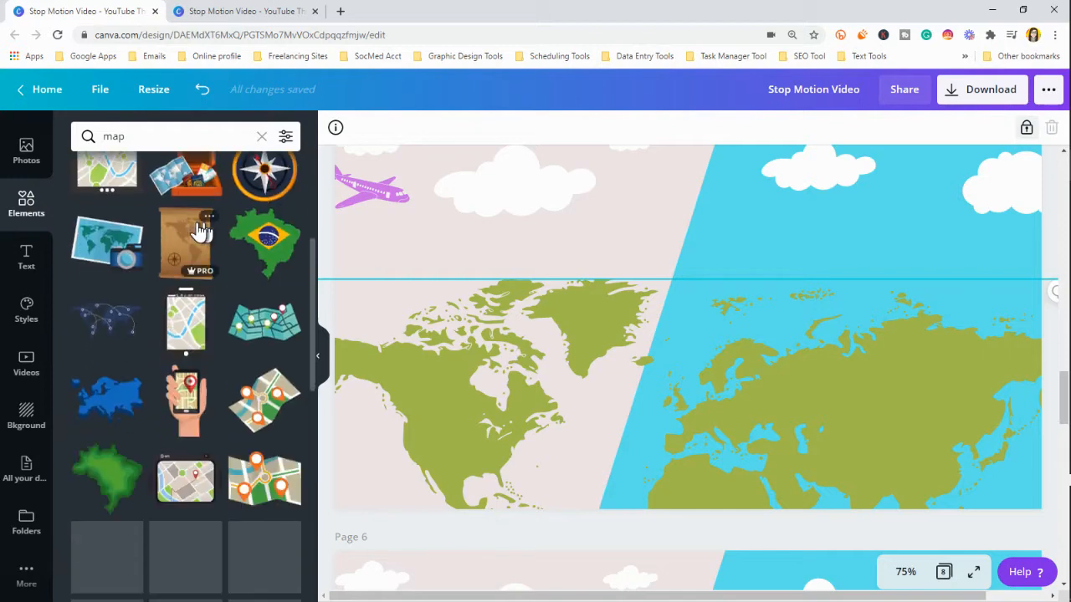
{"action": "scroll", "coordinate": [201, 232], "scroll_direction": "down", "scroll_amount": 5}
{"action": "scroll", "coordinate": [188, 272], "scroll_direction": "down", "scroll_amount": 1}
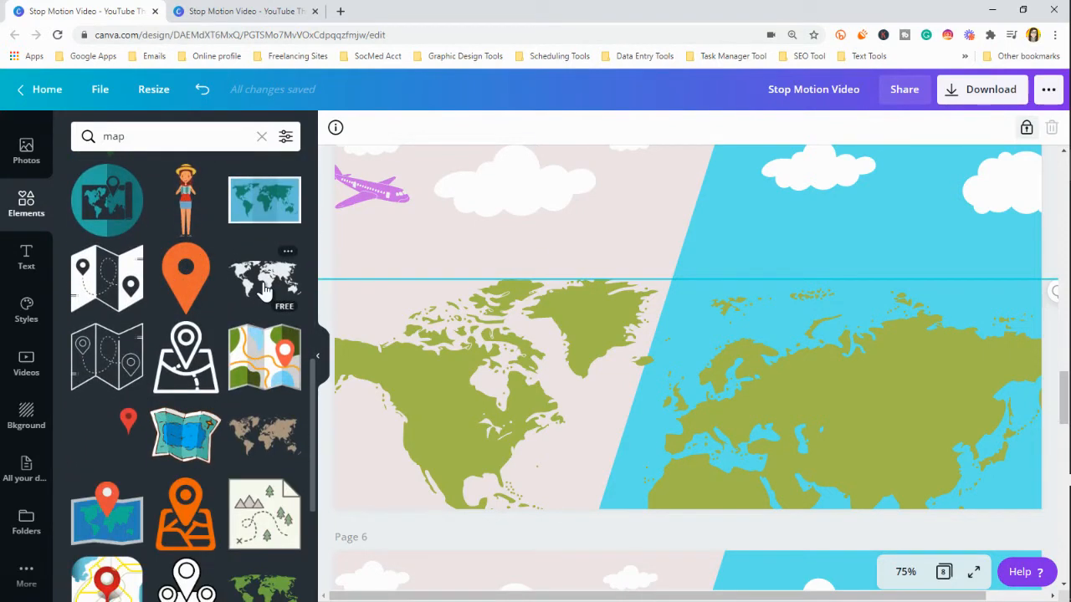
Step: Unlock the green world map graphic on page 5
{"action": "left_click", "coordinate": [317, 356]}
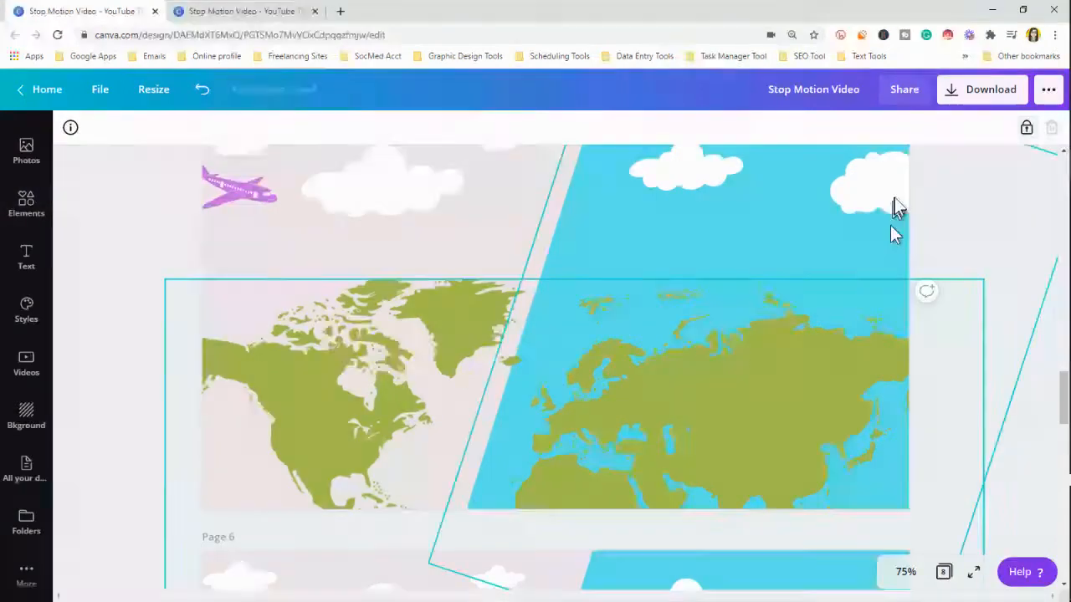
{"action": "left_click", "coordinate": [1026, 128]}
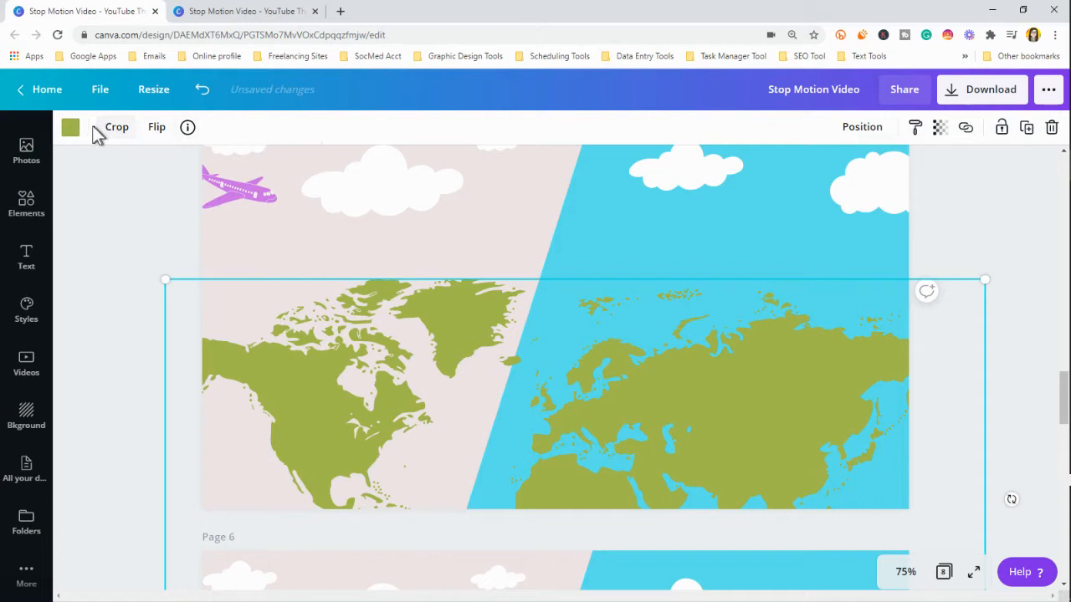
Step: Deselect the map, view page 6 and select the letters of "travel" one by one to examine their separate text boxes
{"action": "left_click", "coordinate": [967, 226]}
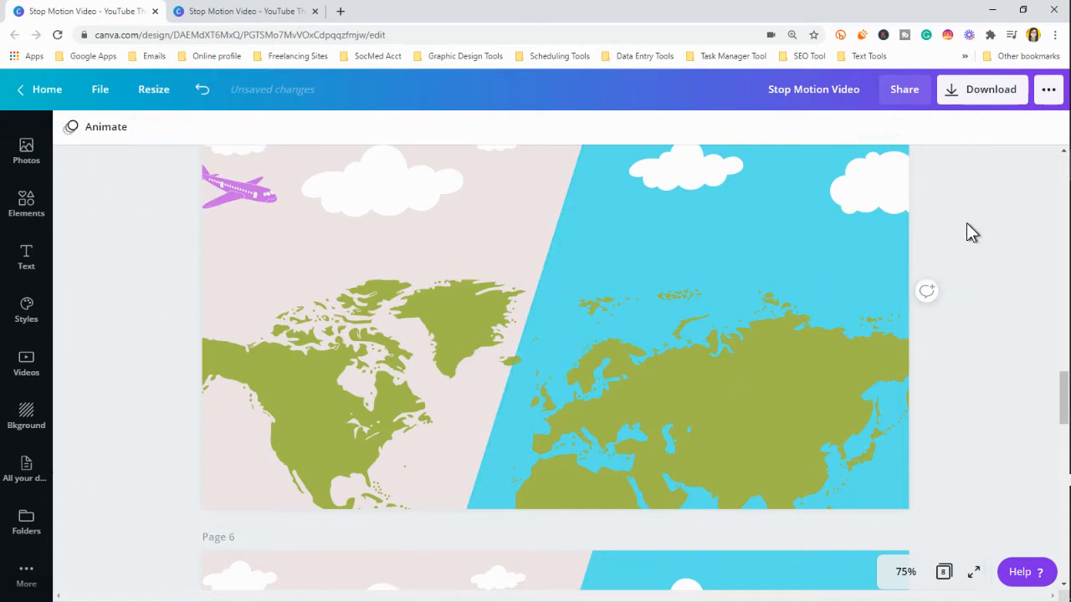
{"action": "scroll", "coordinate": [966, 223], "scroll_direction": "down", "scroll_amount": 3}
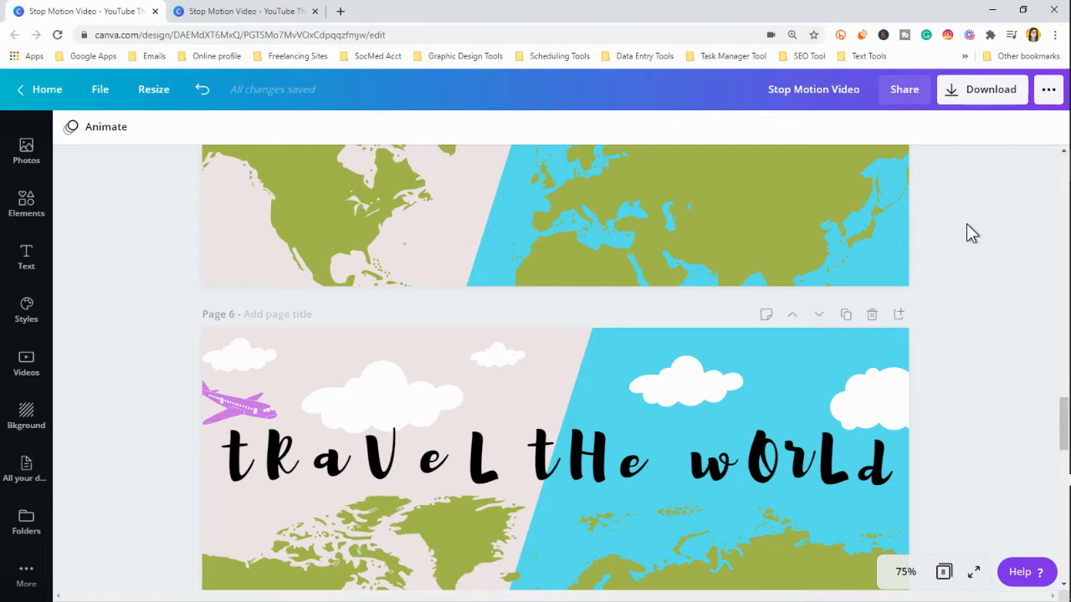
{"action": "scroll", "coordinate": [966, 223], "scroll_direction": "down", "scroll_amount": 1}
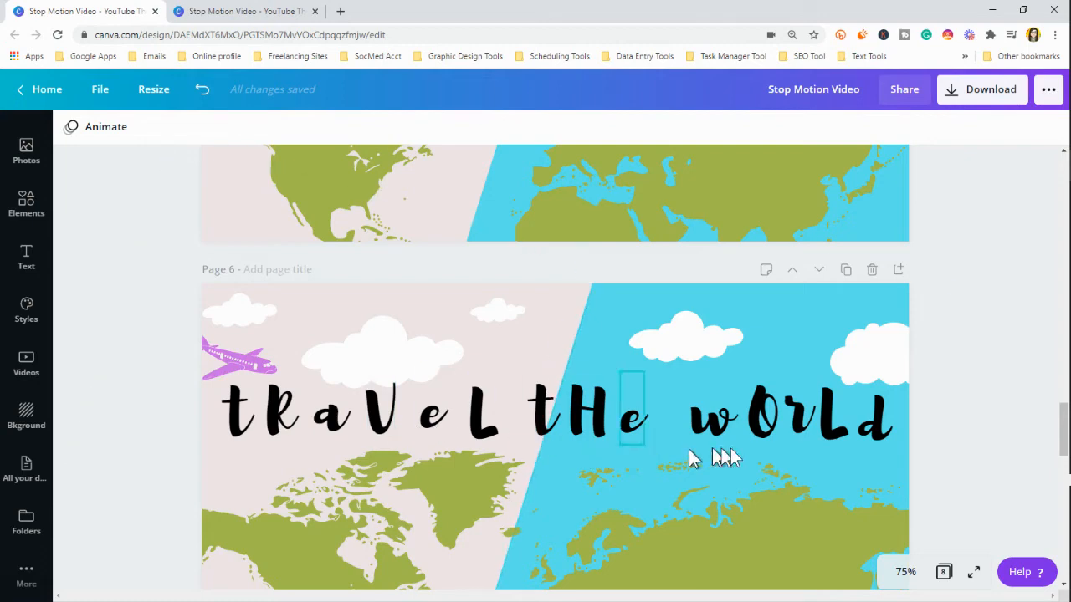
{"action": "scroll", "coordinate": [1015, 337], "scroll_direction": "down", "scroll_amount": 2}
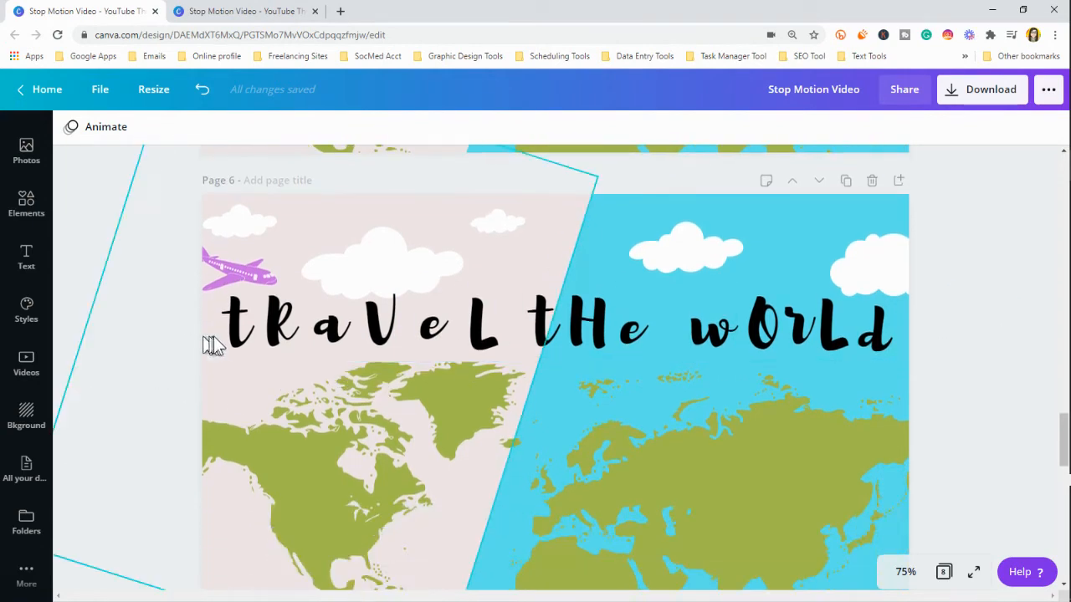
{"action": "left_click", "coordinate": [236, 339]}
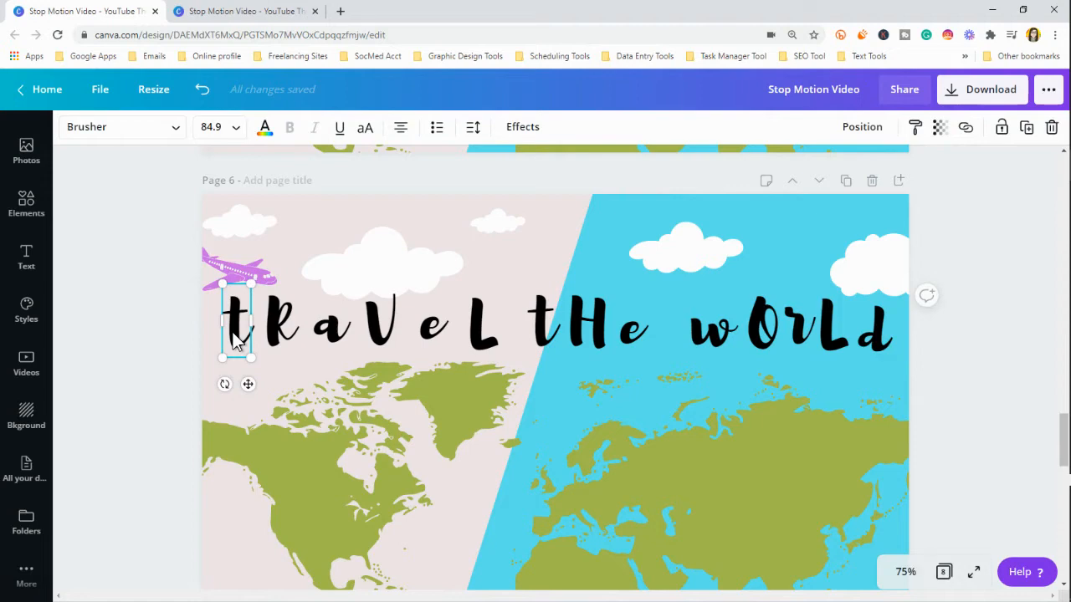
{"action": "left_click", "coordinate": [285, 327]}
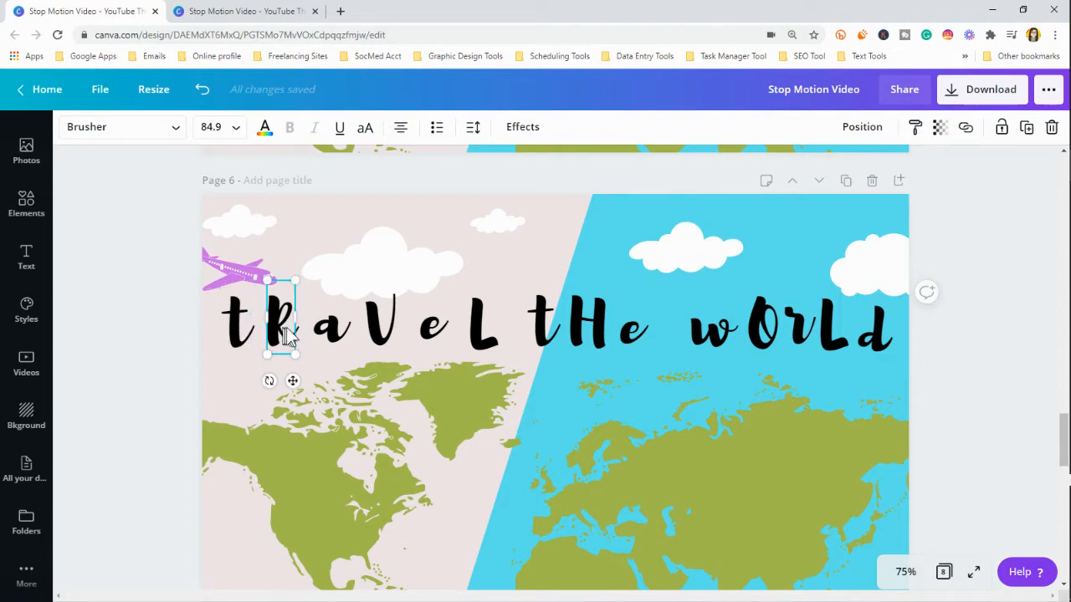
{"action": "left_click", "coordinate": [333, 330]}
{"action": "left_click", "coordinate": [383, 333]}
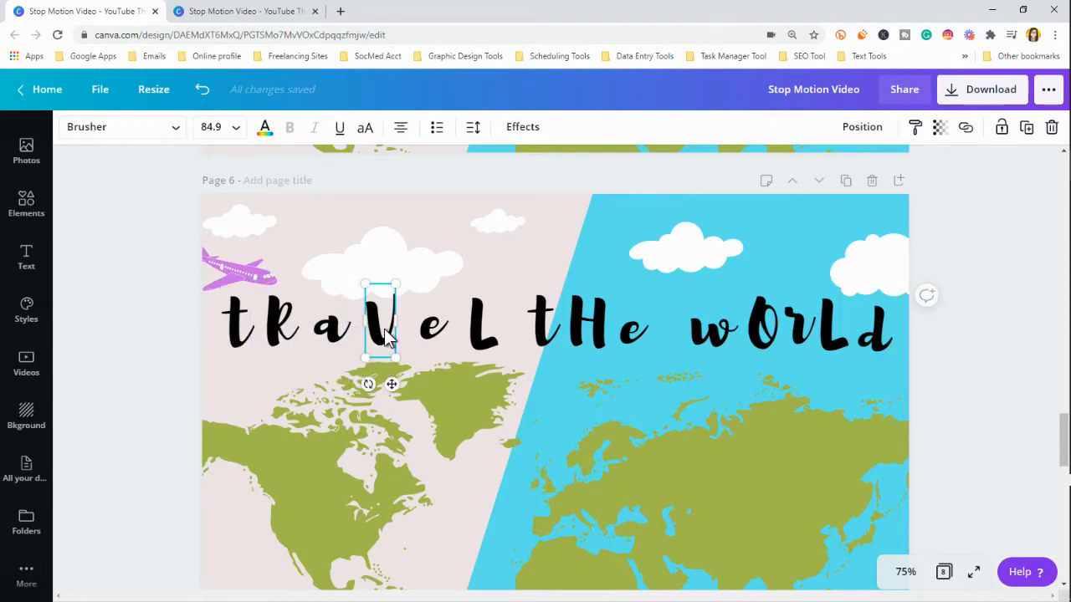
{"action": "left_click", "coordinate": [431, 337]}
{"action": "left_click", "coordinate": [474, 335]}
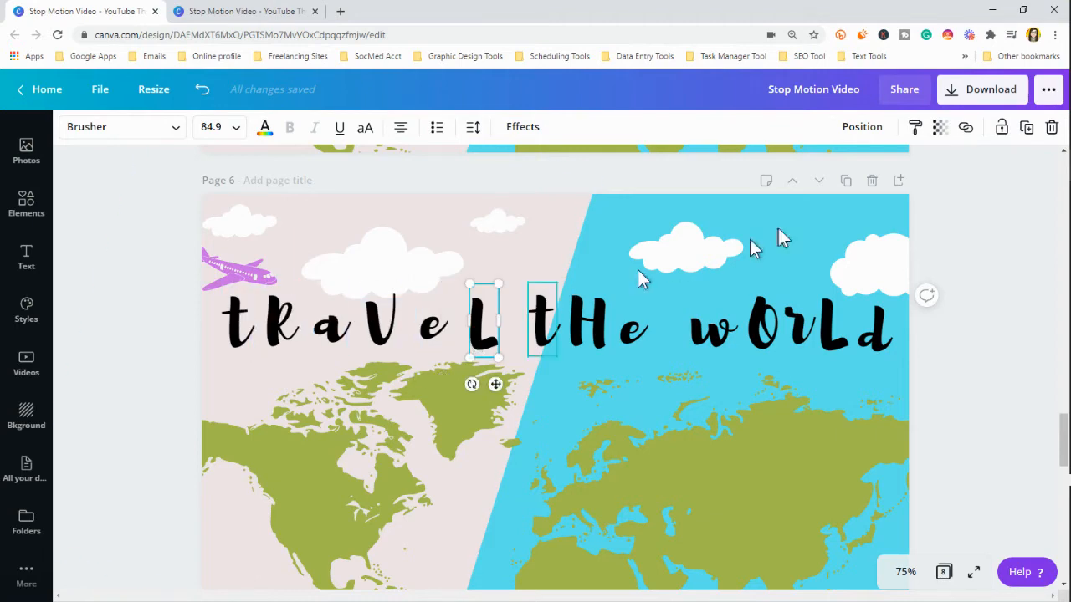
{"action": "left_click", "coordinate": [1004, 241]}
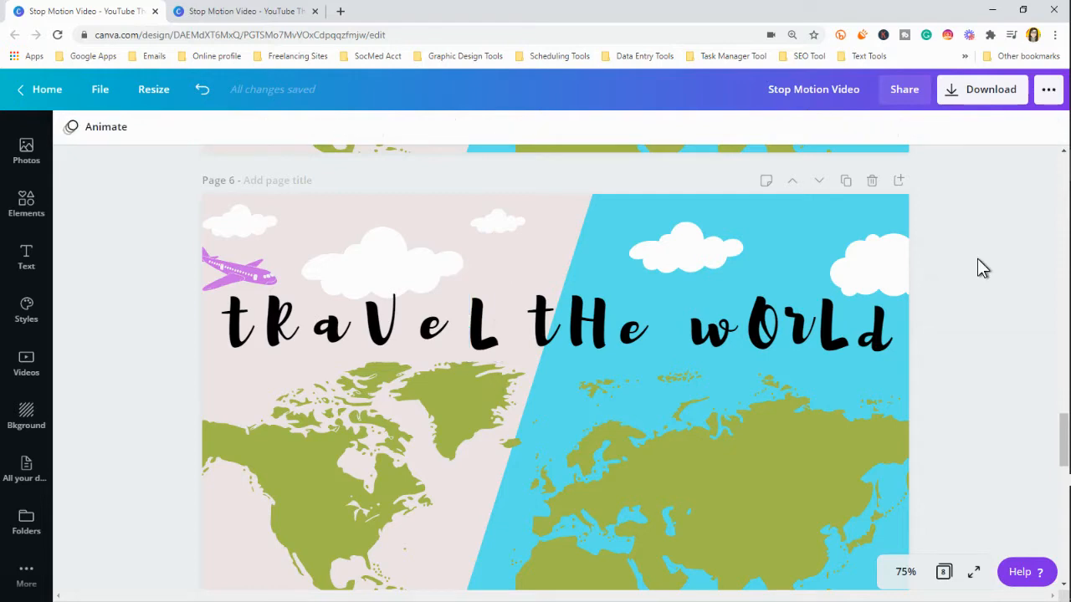
Step: Review the scattered letters on page 7 and the final layout on page 8, checking the page overview of the other Stop Motion Video design
{"action": "scroll", "coordinate": [981, 266], "scroll_direction": "down", "scroll_amount": 4}
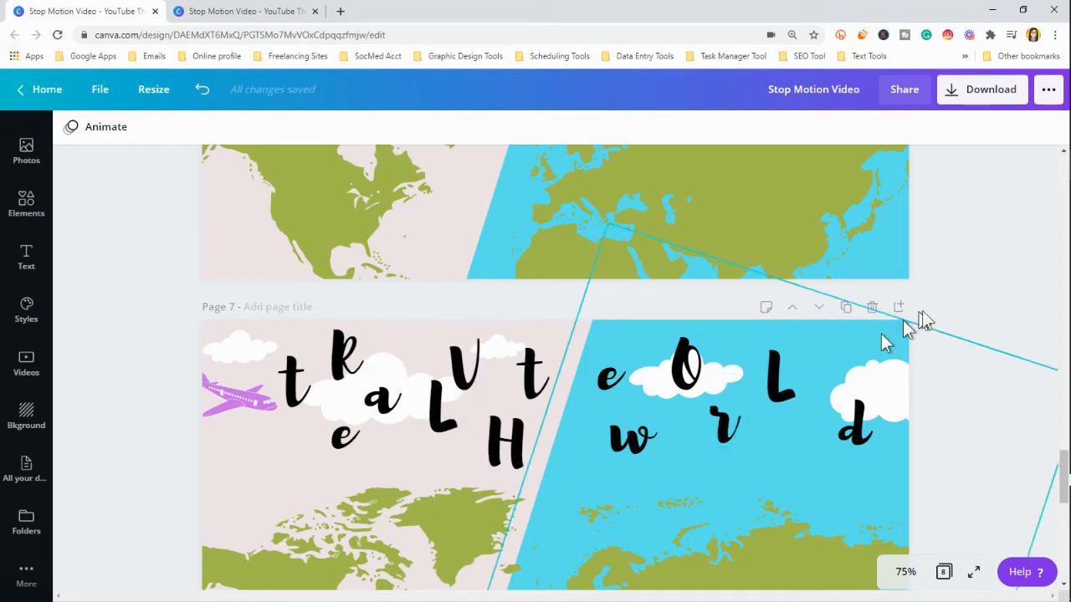
{"action": "scroll", "coordinate": [999, 277], "scroll_direction": "down", "scroll_amount": 3}
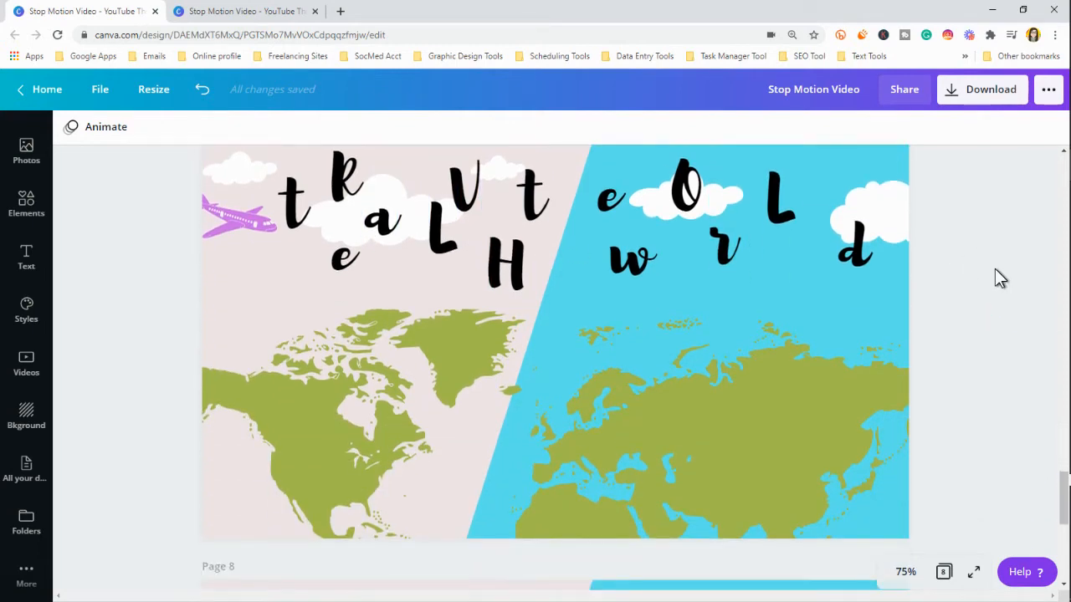
{"action": "scroll", "coordinate": [999, 277], "scroll_direction": "down", "scroll_amount": 5}
{"action": "scroll", "coordinate": [994, 268], "scroll_direction": "down", "scroll_amount": 2}
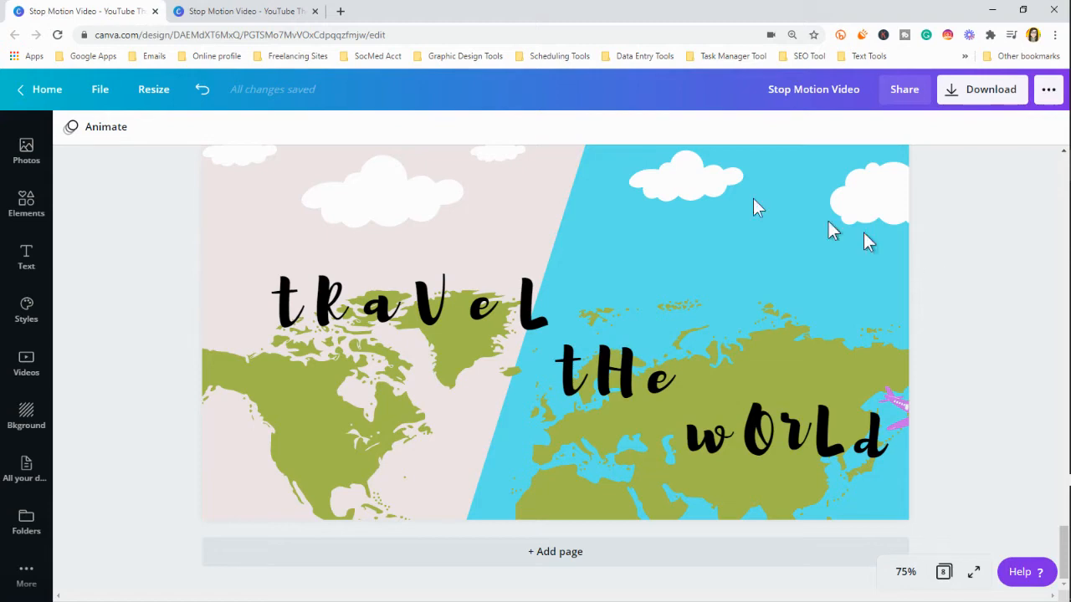
{"action": "left_click", "coordinate": [210, 12]}
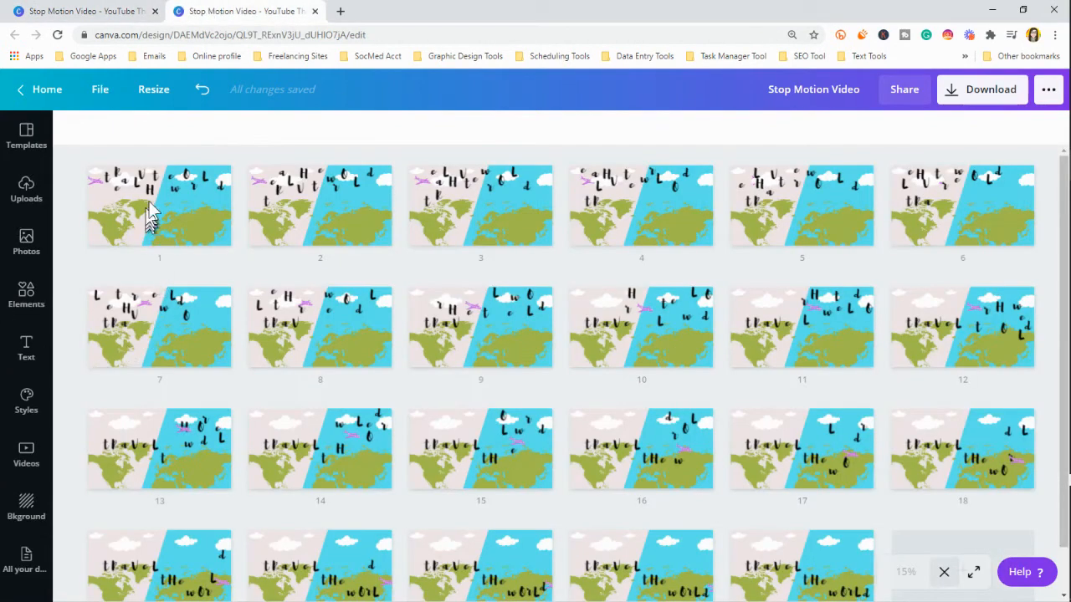
{"action": "left_click", "coordinate": [94, 10]}
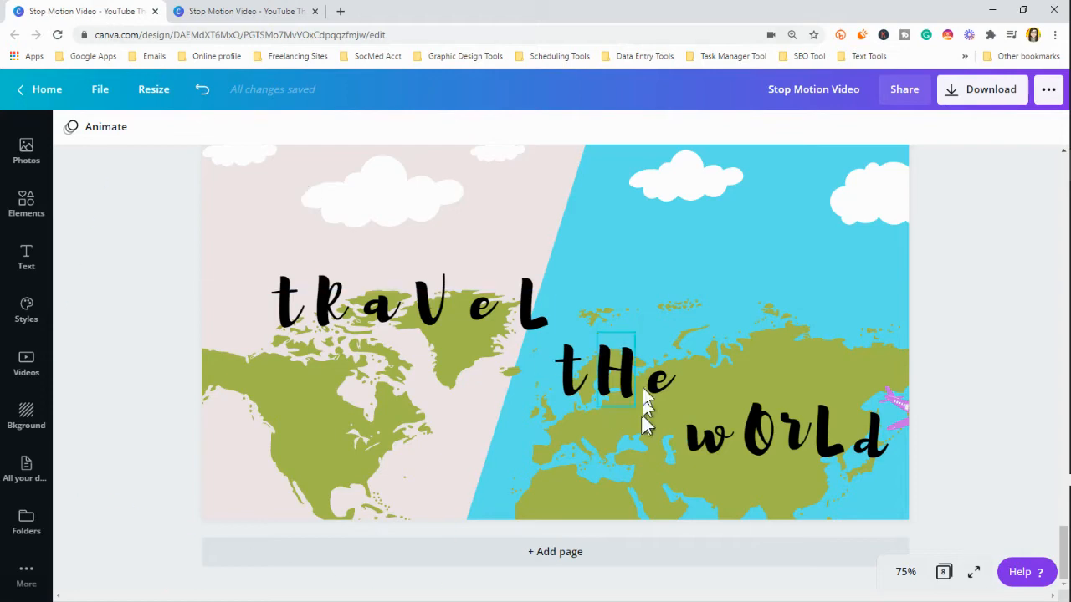
{"action": "scroll", "coordinate": [648, 368], "scroll_direction": "up", "scroll_amount": 10}
{"action": "scroll", "coordinate": [648, 368], "scroll_direction": "down", "scroll_amount": 5}
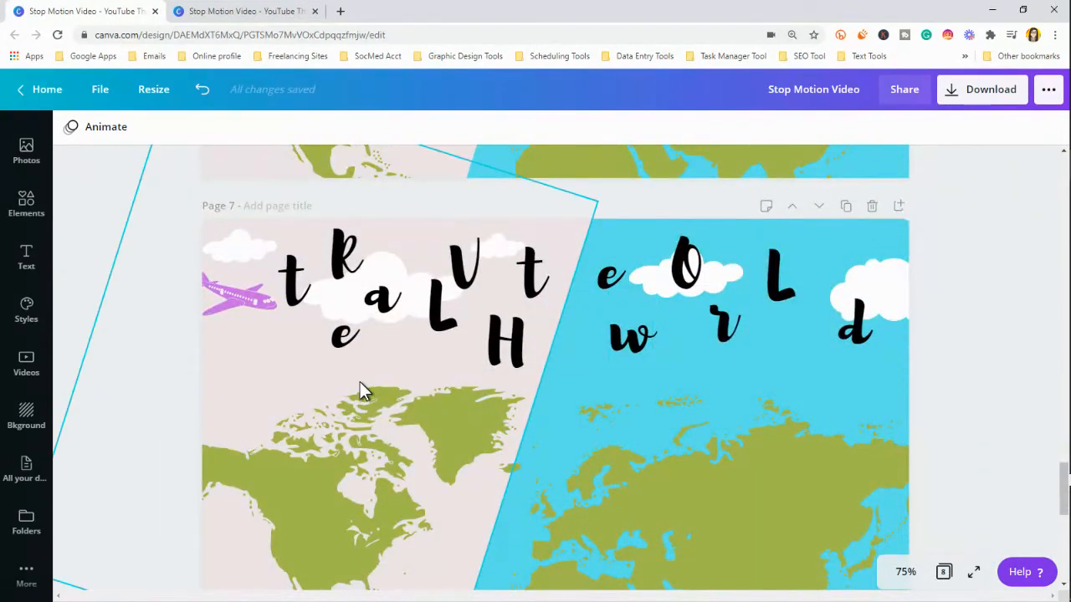
Step: Switch to the other Stop Motion Video design, open page 1 and examine how the letters and airplane shift through page 4
{"action": "left_click", "coordinate": [227, 15]}
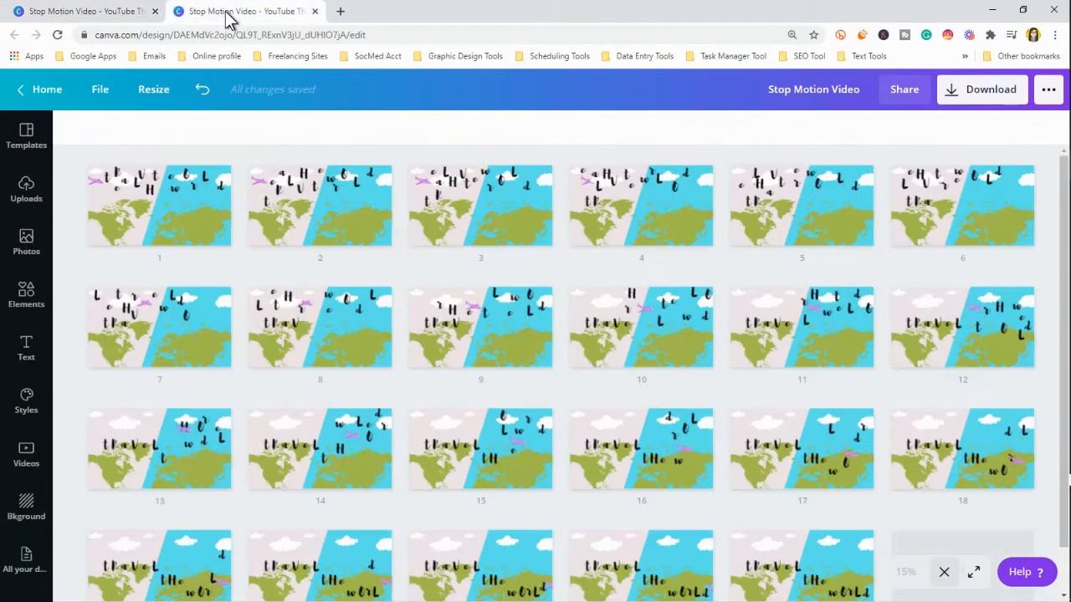
{"action": "double_click", "coordinate": [124, 216]}
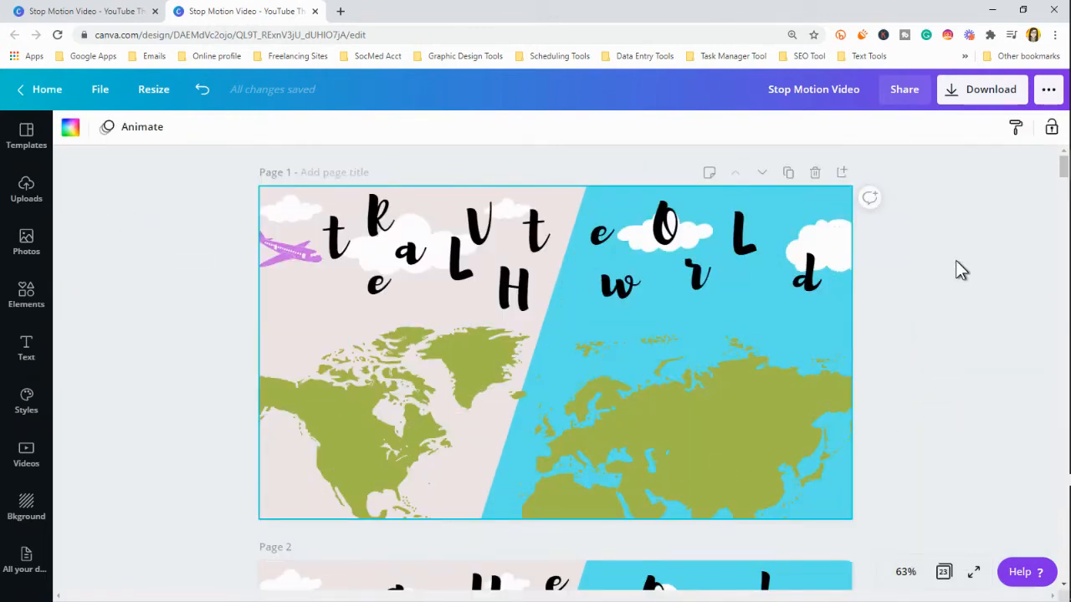
{"action": "left_click", "coordinate": [956, 260]}
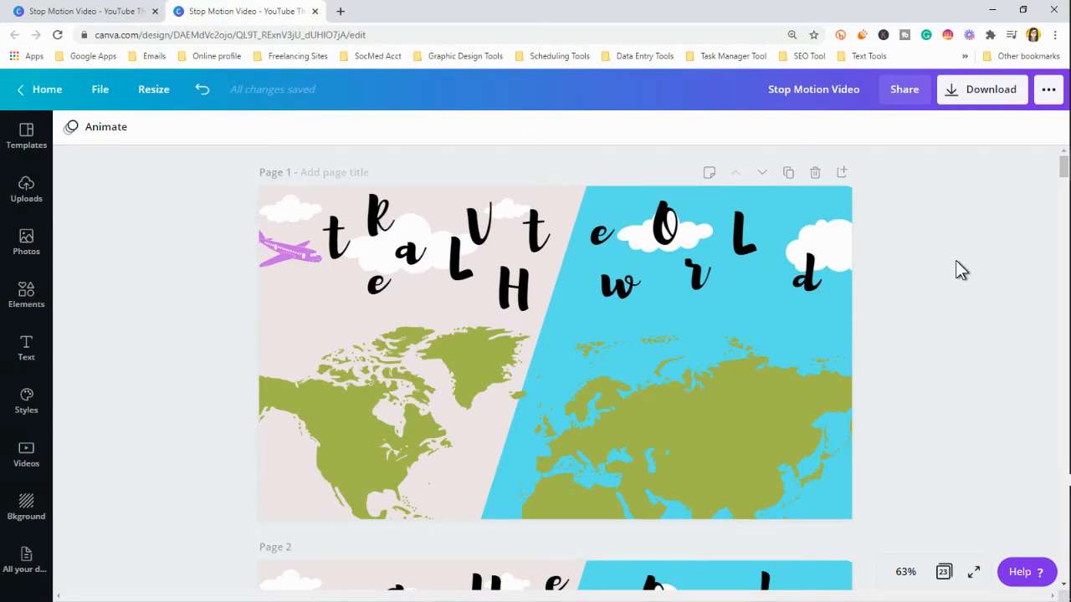
{"action": "scroll", "coordinate": [955, 261], "scroll_direction": "down", "scroll_amount": 1}
{"action": "scroll", "coordinate": [956, 260], "scroll_direction": "up", "scroll_amount": 1}
{"action": "scroll", "coordinate": [749, 251], "scroll_direction": "down", "scroll_amount": 5}
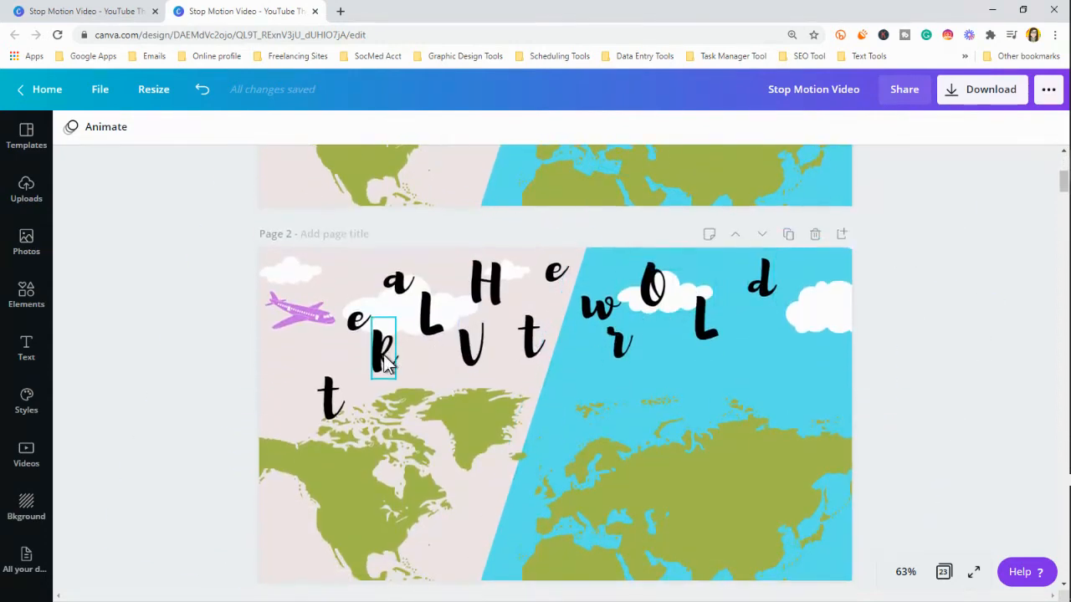
{"action": "scroll", "coordinate": [351, 355], "scroll_direction": "down", "scroll_amount": 1}
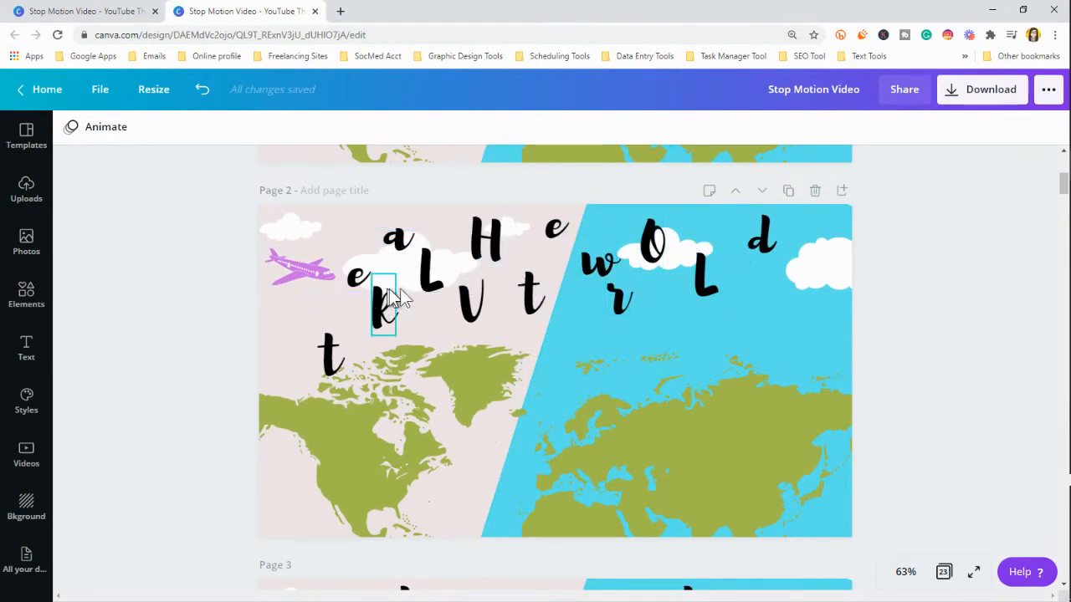
{"action": "scroll", "coordinate": [794, 372], "scroll_direction": "down", "scroll_amount": 2}
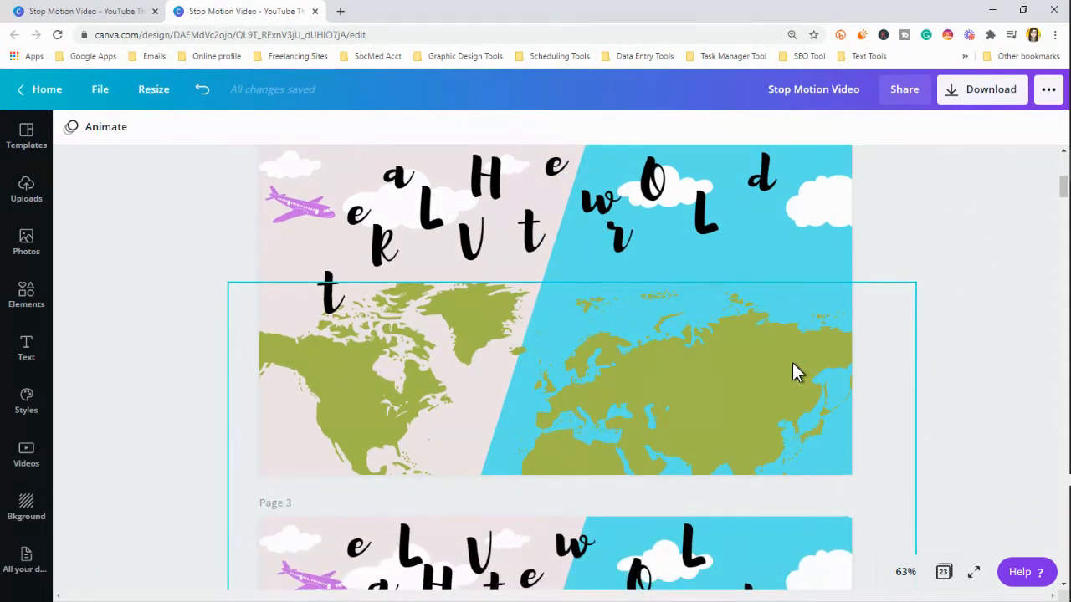
{"action": "scroll", "coordinate": [795, 373], "scroll_direction": "down", "scroll_amount": 4}
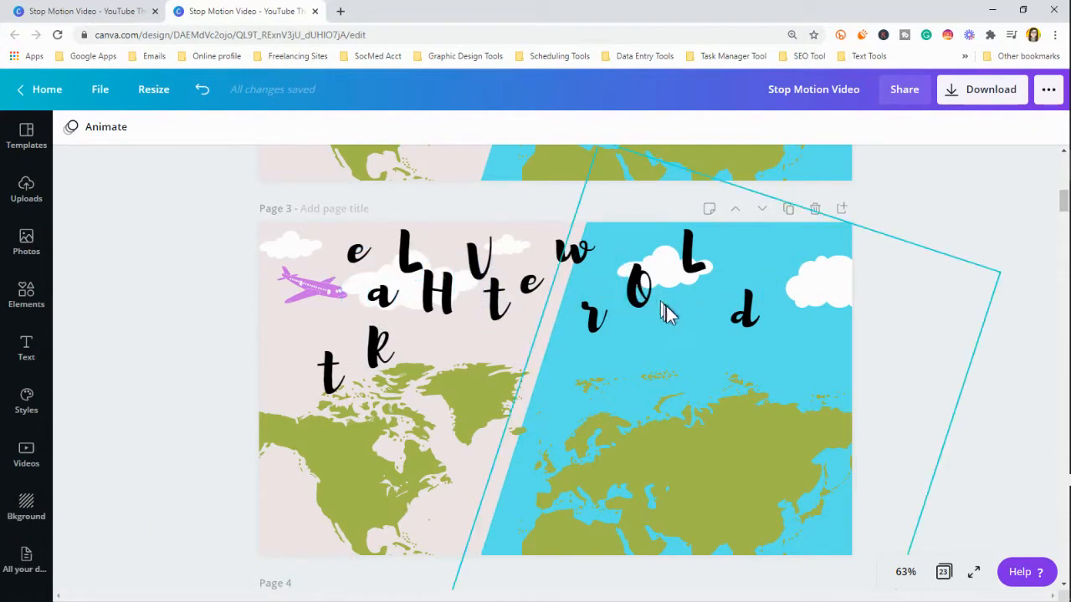
{"action": "scroll", "coordinate": [690, 327], "scroll_direction": "down", "scroll_amount": 5}
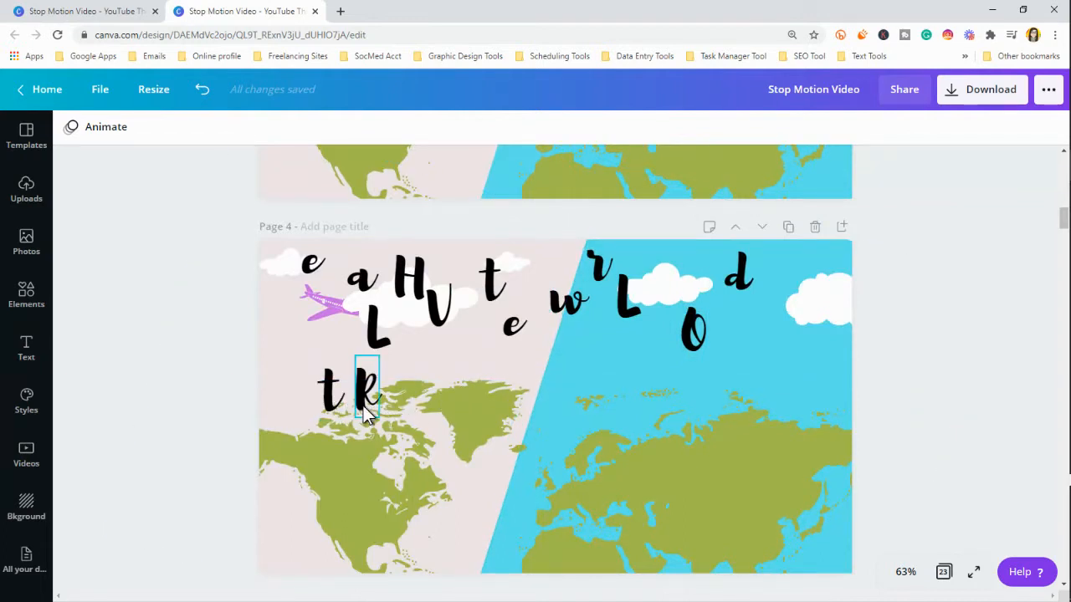
Step: Review the frames from page 3 through page 12, comparing the letter and airplane positions on pages 11 and 12
{"action": "scroll", "coordinate": [363, 405], "scroll_direction": "up", "scroll_amount": 4}
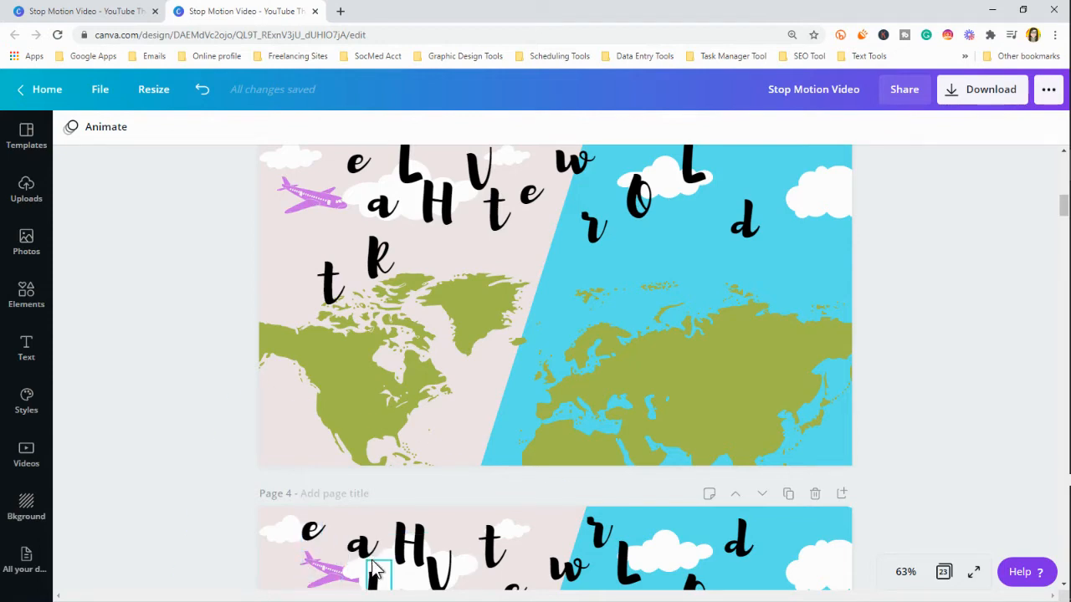
{"action": "scroll", "coordinate": [374, 569], "scroll_direction": "down", "scroll_amount": 5}
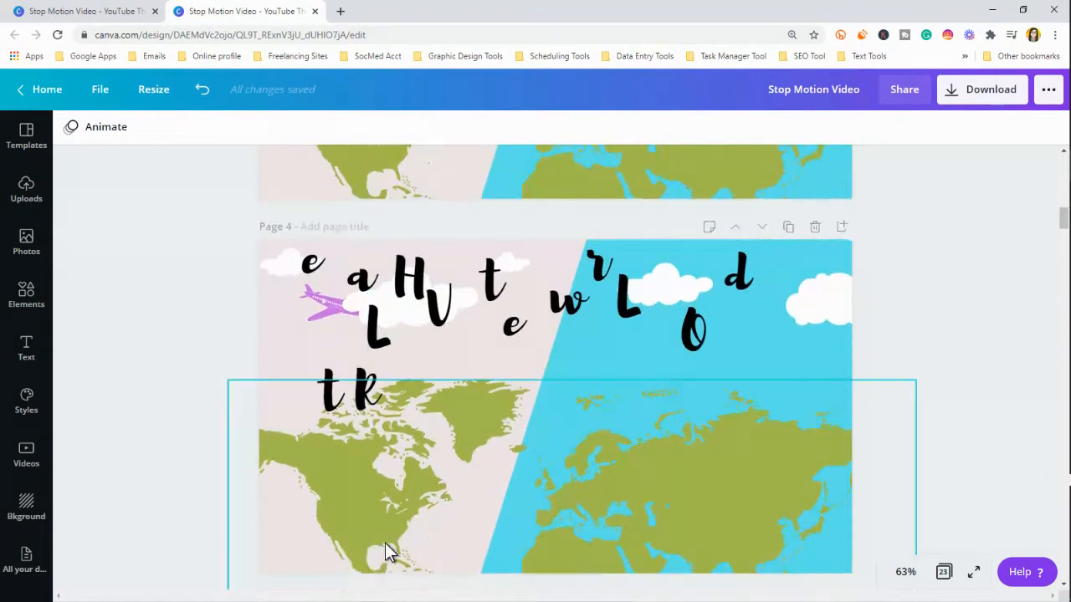
{"action": "scroll", "coordinate": [388, 552], "scroll_direction": "down", "scroll_amount": 5}
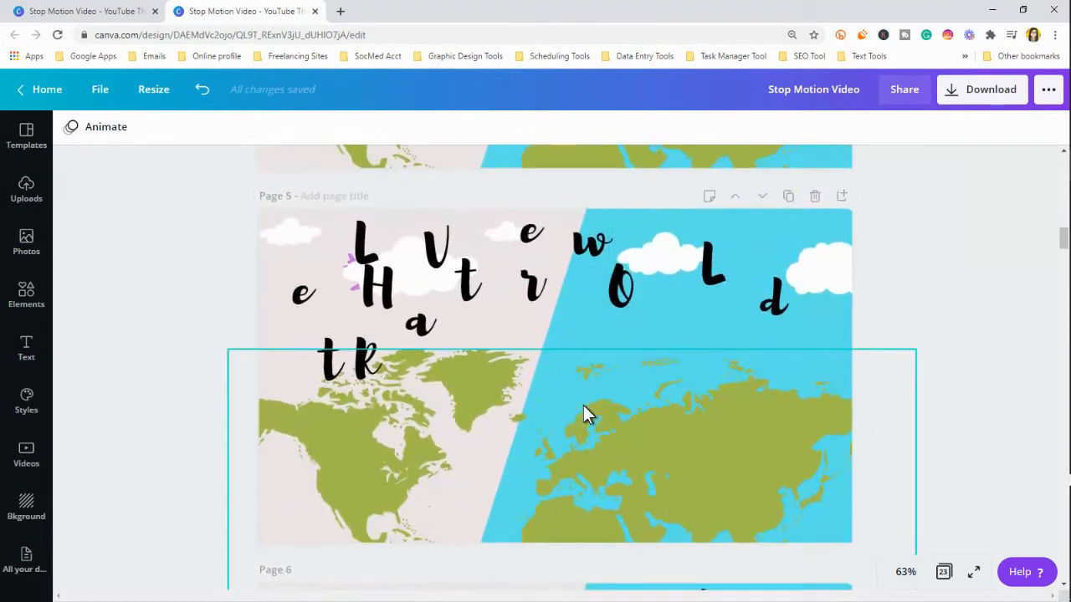
{"action": "scroll", "coordinate": [583, 415], "scroll_direction": "down", "scroll_amount": 5}
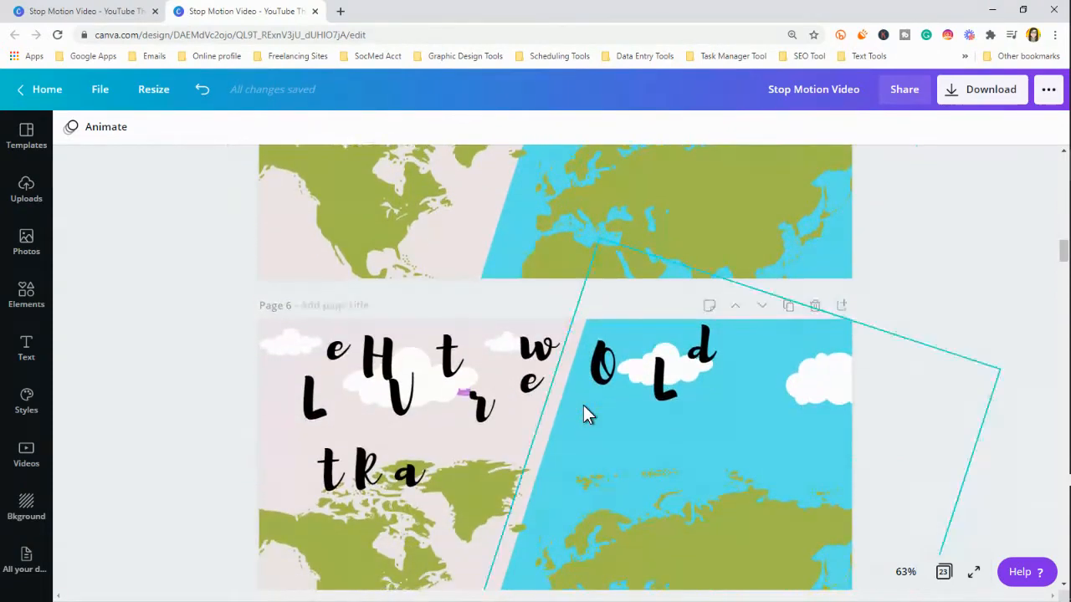
{"action": "scroll", "coordinate": [584, 412], "scroll_direction": "down", "scroll_amount": 10}
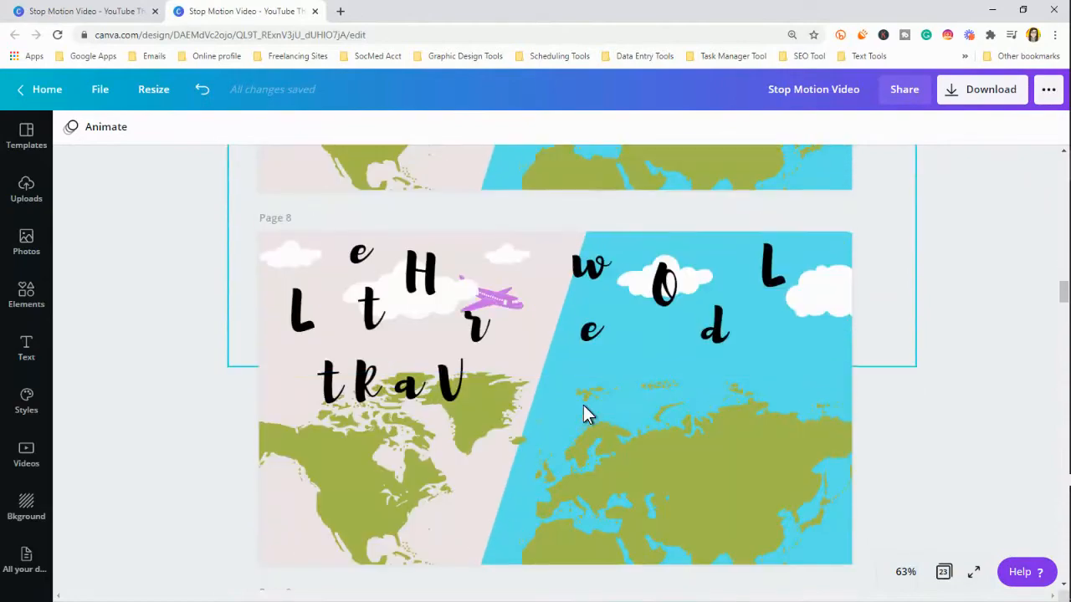
{"action": "scroll", "coordinate": [584, 413], "scroll_direction": "down", "scroll_amount": 8}
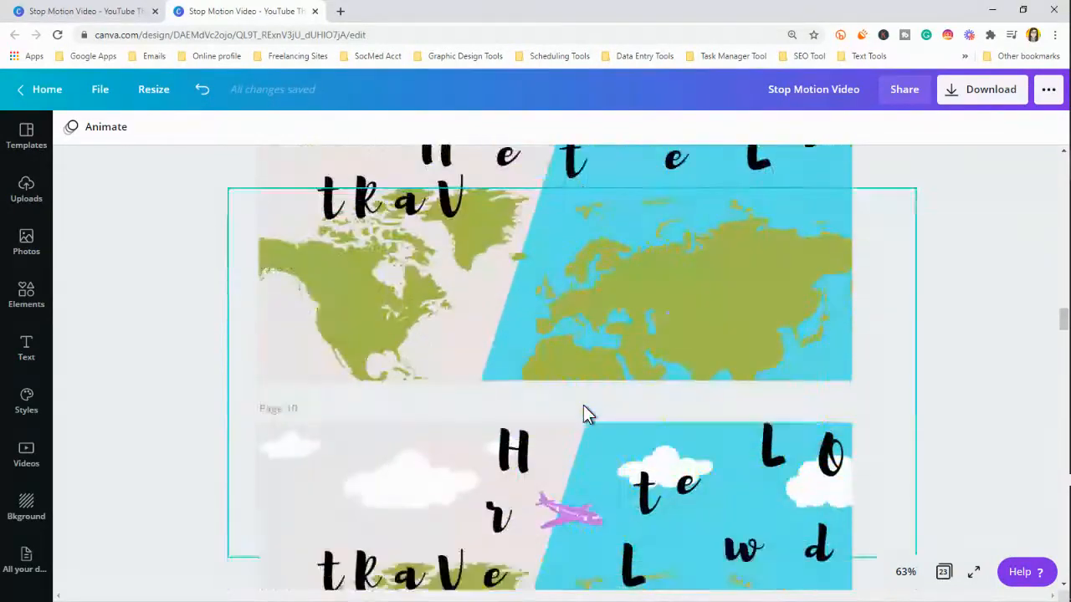
{"action": "scroll", "coordinate": [583, 413], "scroll_direction": "down", "scroll_amount": 10}
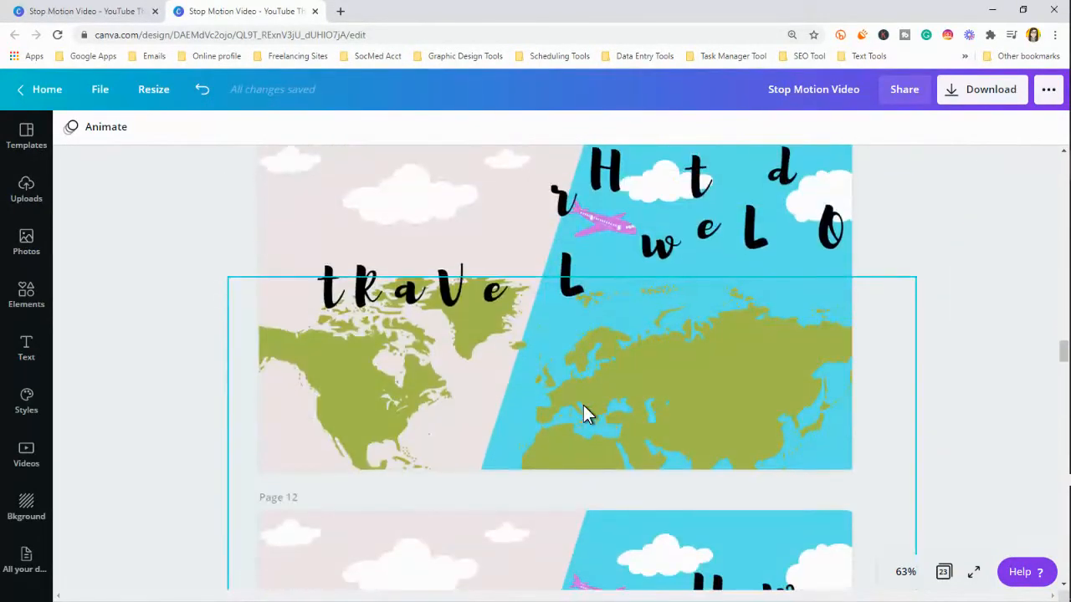
{"action": "scroll", "coordinate": [583, 405], "scroll_direction": "up", "scroll_amount": 3}
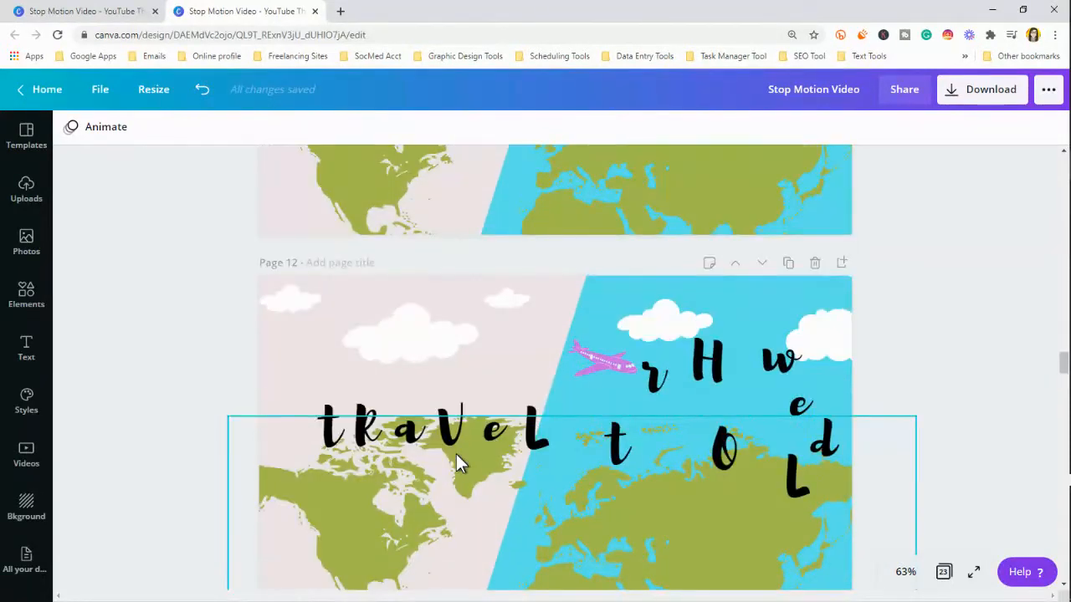
{"action": "scroll", "coordinate": [596, 410], "scroll_direction": "up", "scroll_amount": 6}
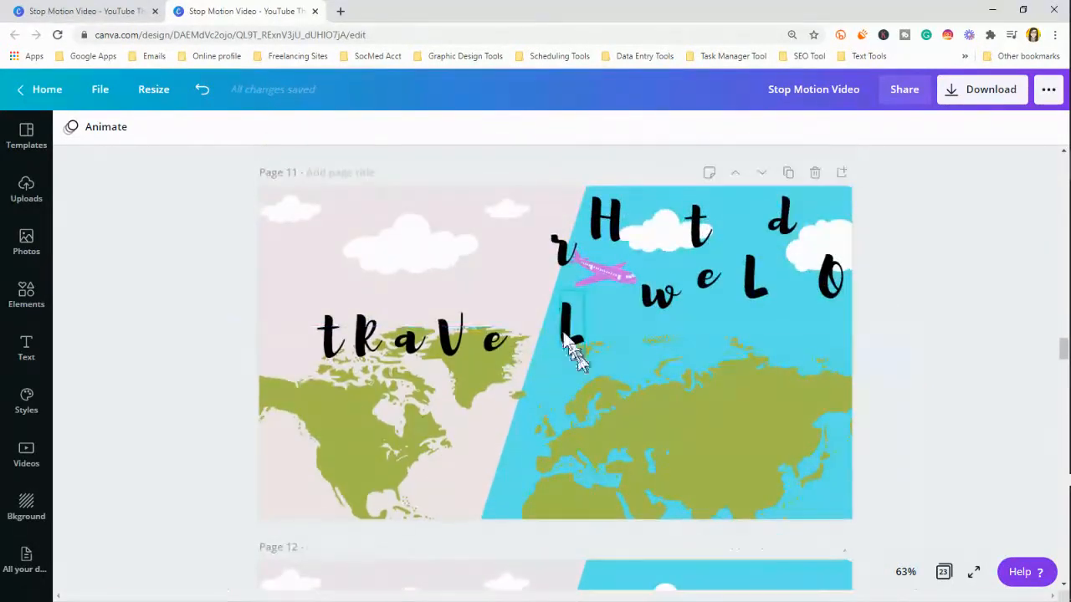
{"action": "scroll", "coordinate": [701, 351], "scroll_direction": "down", "scroll_amount": 5}
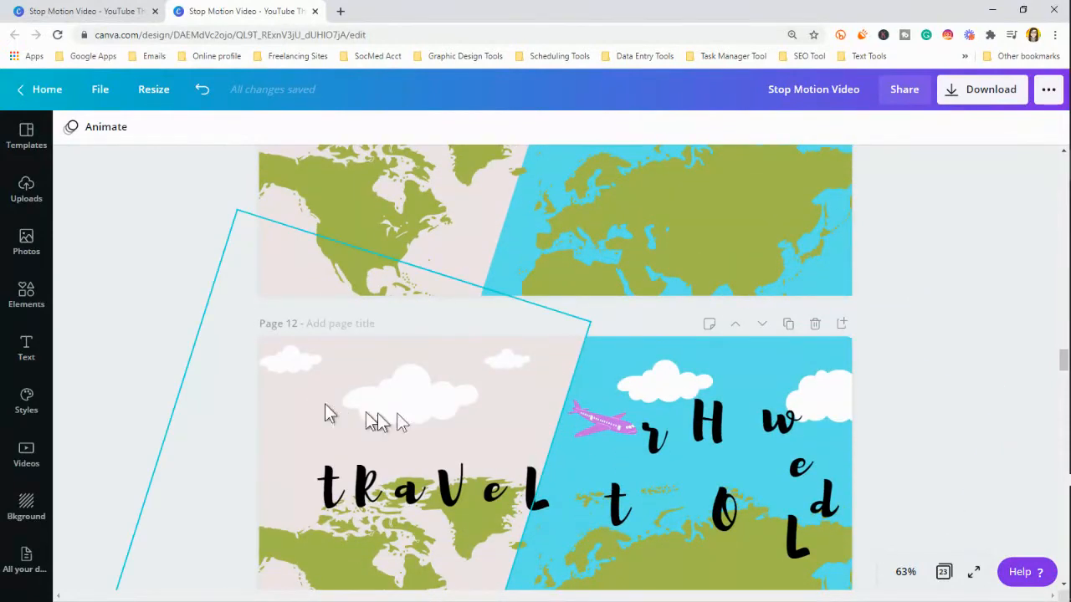
{"action": "scroll", "coordinate": [591, 376], "scroll_direction": "down", "scroll_amount": 2}
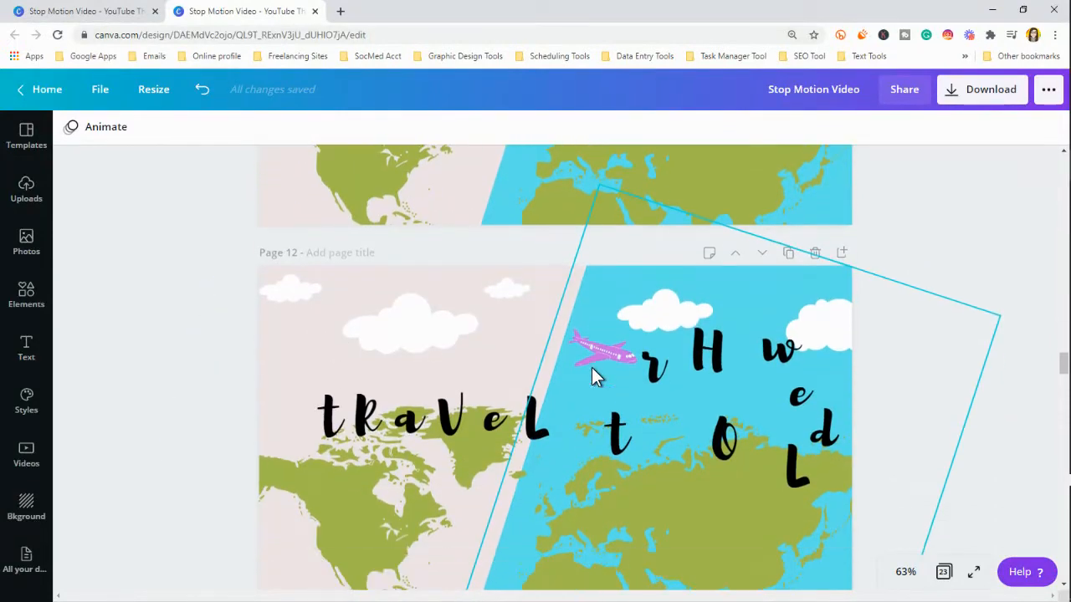
{"action": "scroll", "coordinate": [591, 368], "scroll_direction": "down", "scroll_amount": 1}
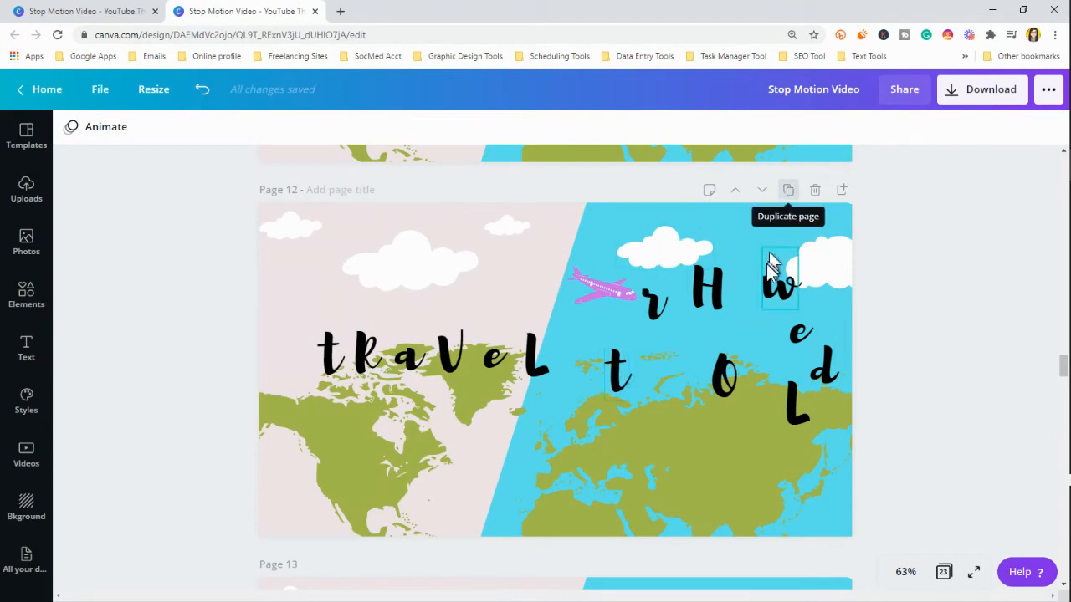
Step: Examine pages 13 and 14, comparing how the airplane and the remaining scattered letters shift between the two frames
{"action": "scroll", "coordinate": [736, 368], "scroll_direction": "down", "scroll_amount": 4}
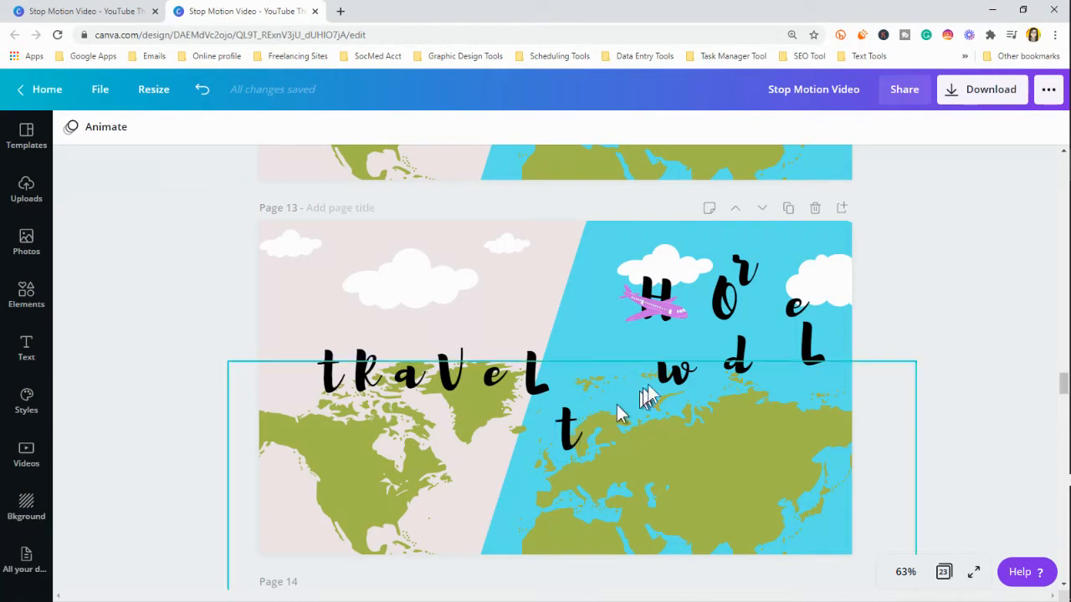
{"action": "scroll", "coordinate": [682, 363], "scroll_direction": "down", "scroll_amount": 3}
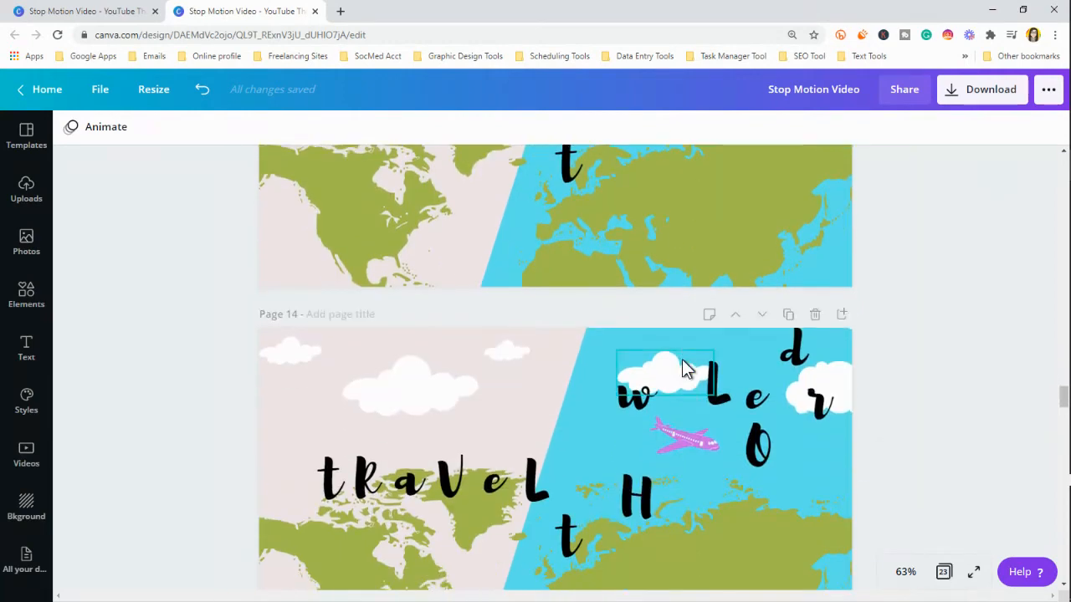
{"action": "scroll", "coordinate": [682, 359], "scroll_direction": "up", "scroll_amount": 2}
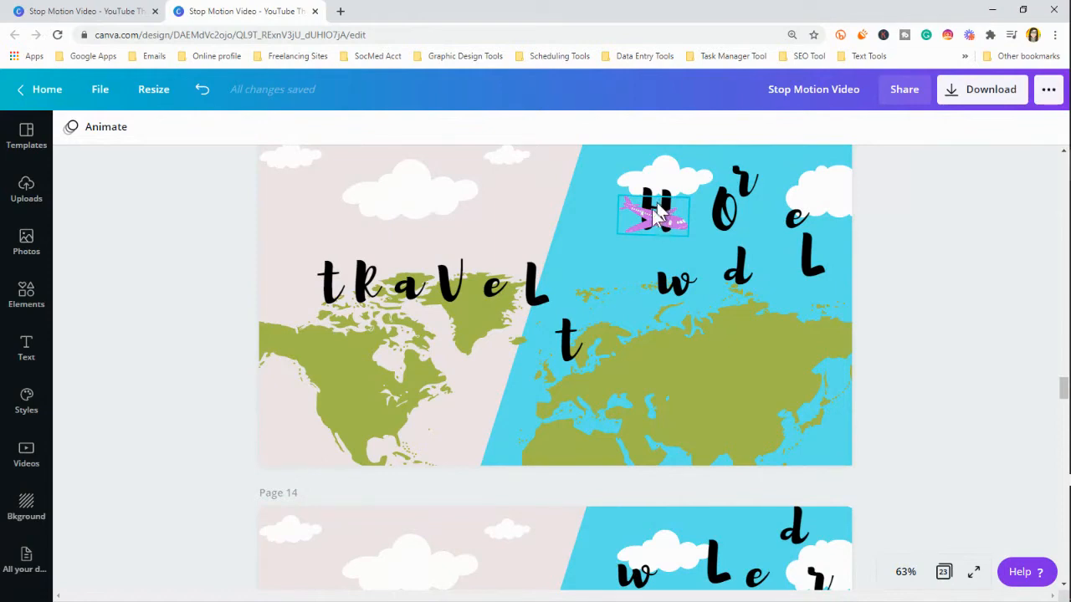
{"action": "scroll", "coordinate": [657, 226], "scroll_direction": "down", "scroll_amount": 3}
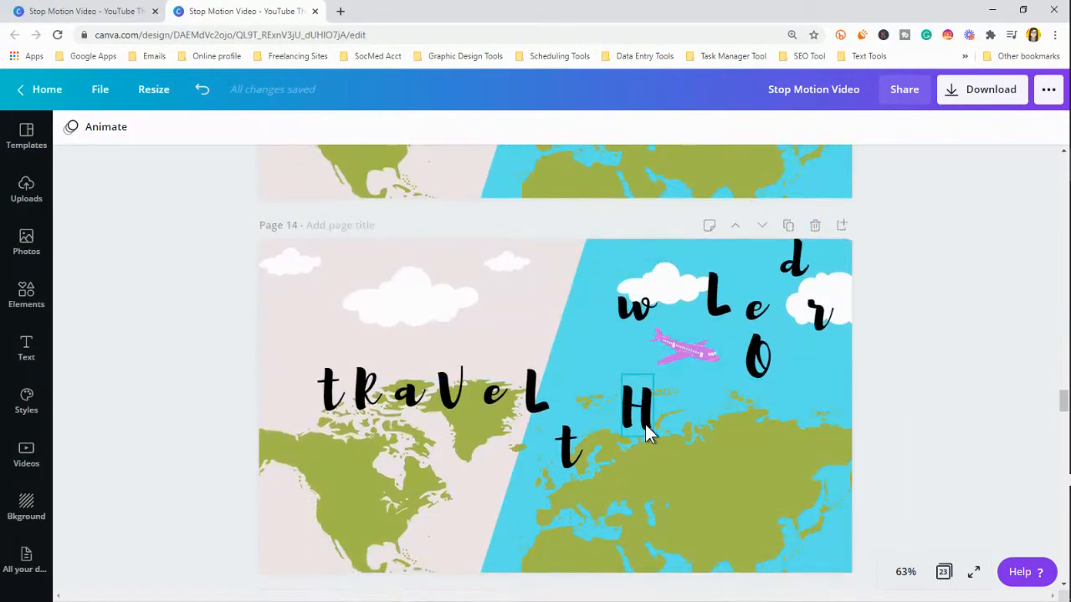
{"action": "scroll", "coordinate": [629, 333], "scroll_direction": "up", "scroll_amount": 1}
{"action": "scroll", "coordinate": [629, 334], "scroll_direction": "up", "scroll_amount": 2}
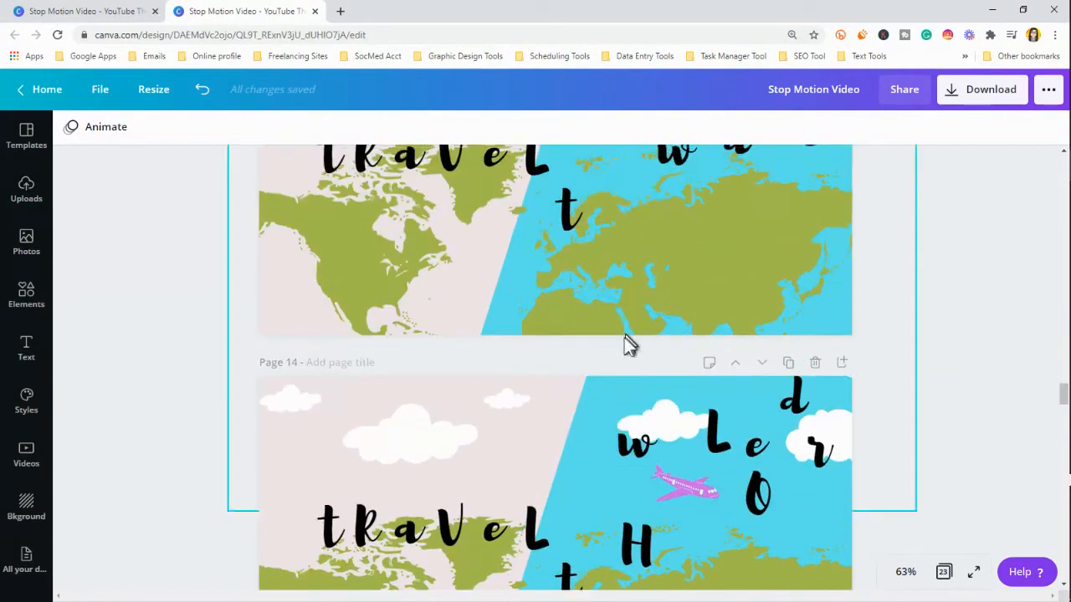
{"action": "scroll", "coordinate": [750, 445], "scroll_direction": "down", "scroll_amount": 6}
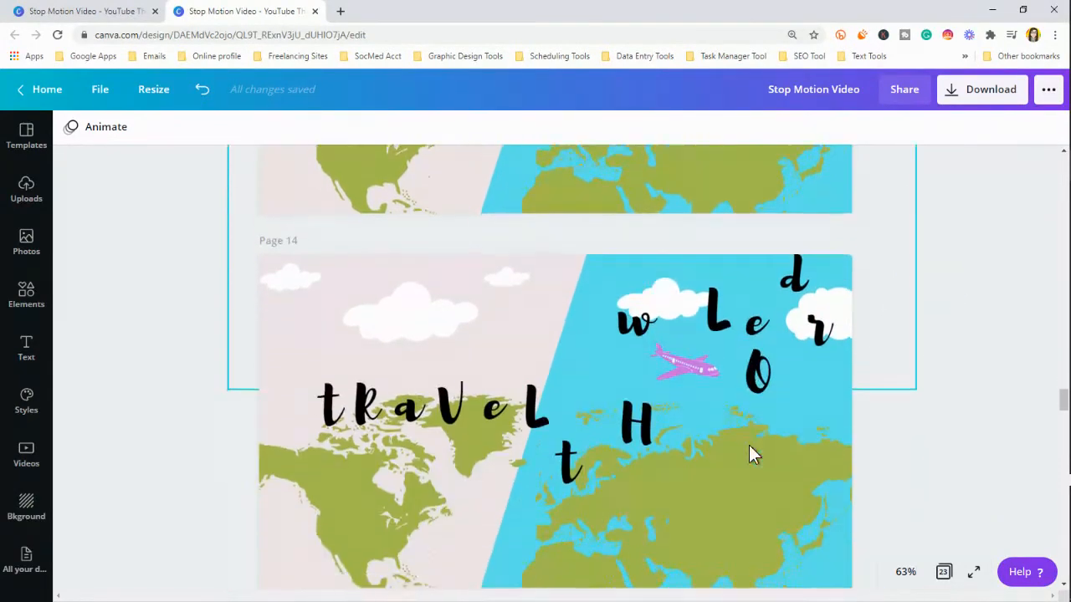
Step: Review the frames from page 14 through page 18, checking how the letters of "the" and "world" move into place
{"action": "scroll", "coordinate": [749, 445], "scroll_direction": "down", "scroll_amount": 5}
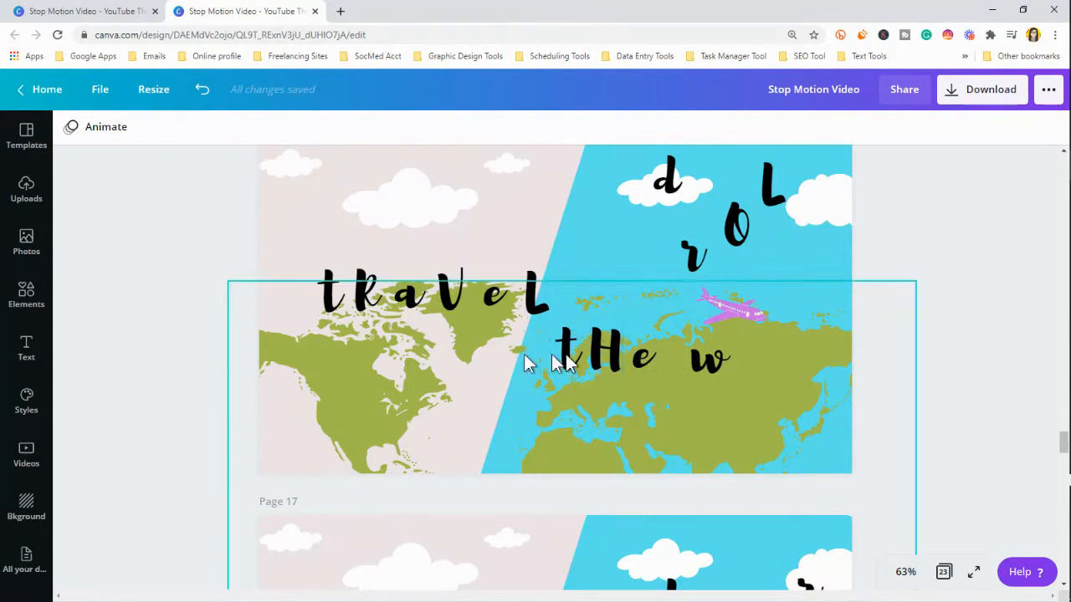
{"action": "scroll", "coordinate": [769, 319], "scroll_direction": "down", "scroll_amount": 3}
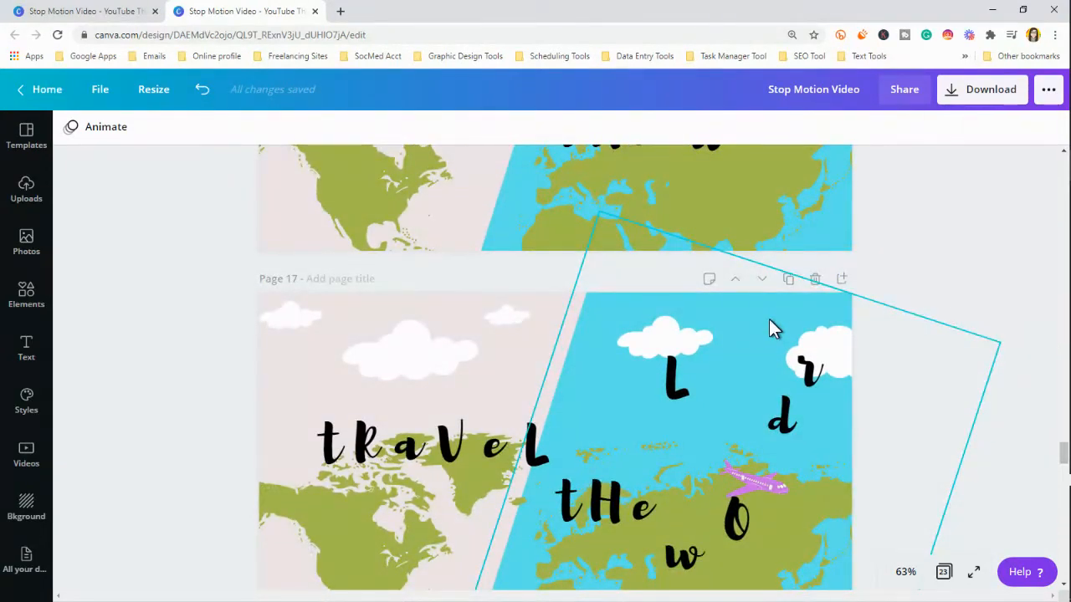
{"action": "scroll", "coordinate": [661, 414], "scroll_direction": "down", "scroll_amount": 2}
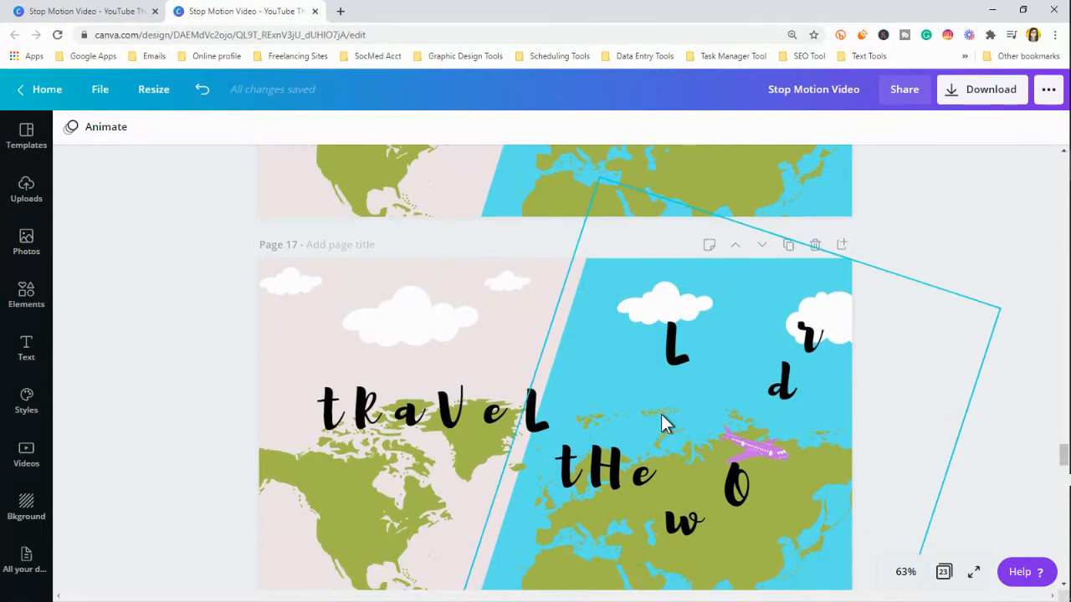
{"action": "scroll", "coordinate": [665, 414], "scroll_direction": "down", "scroll_amount": 1}
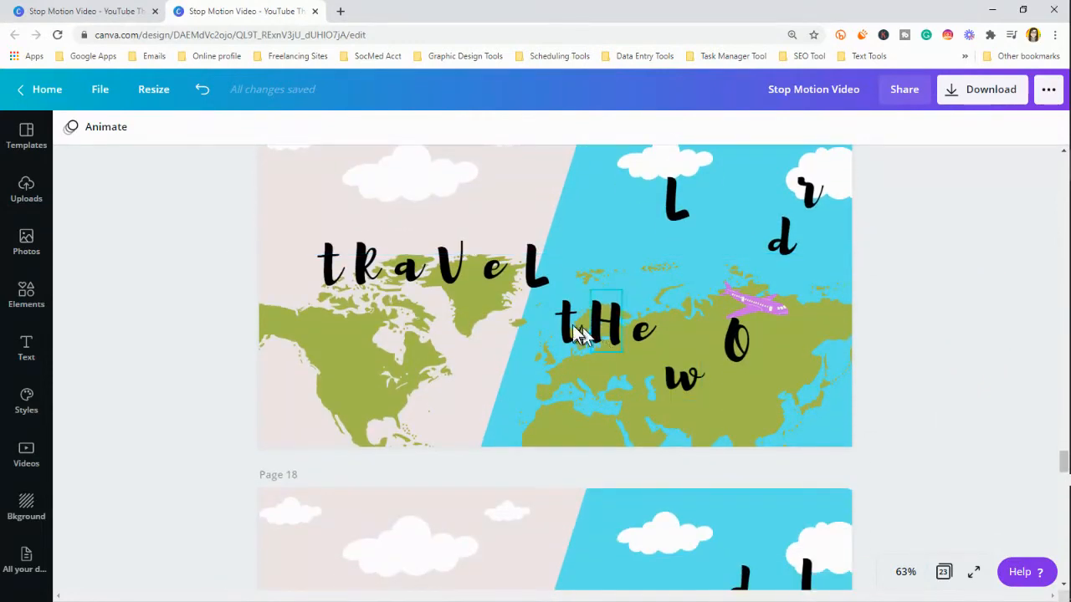
{"action": "scroll", "coordinate": [715, 289], "scroll_direction": "down", "scroll_amount": 2}
{"action": "scroll", "coordinate": [713, 288], "scroll_direction": "down", "scroll_amount": 5}
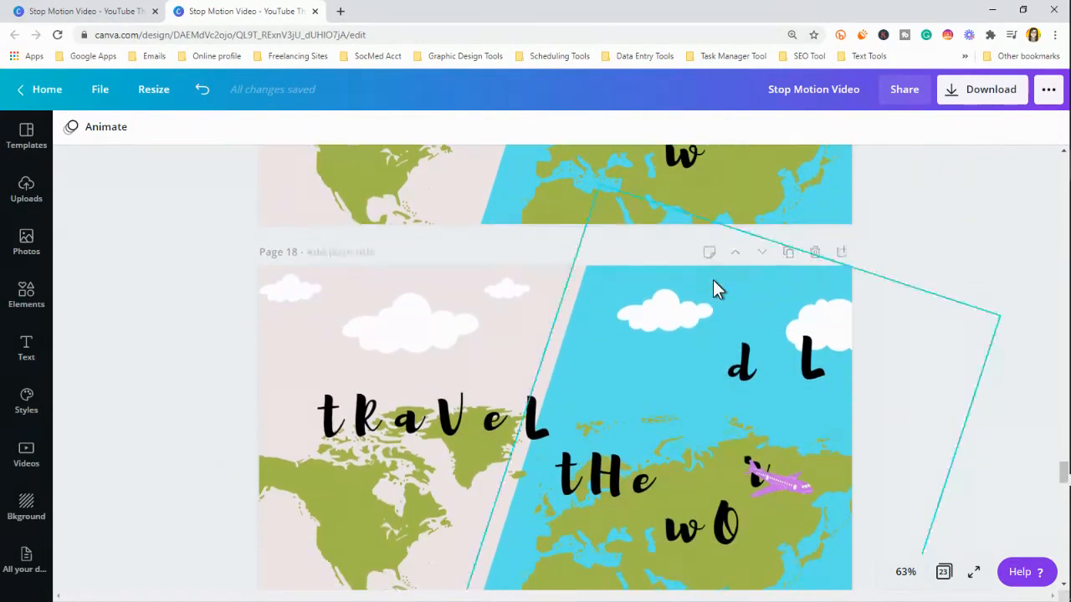
{"action": "scroll", "coordinate": [676, 326], "scroll_direction": "down", "scroll_amount": 4}
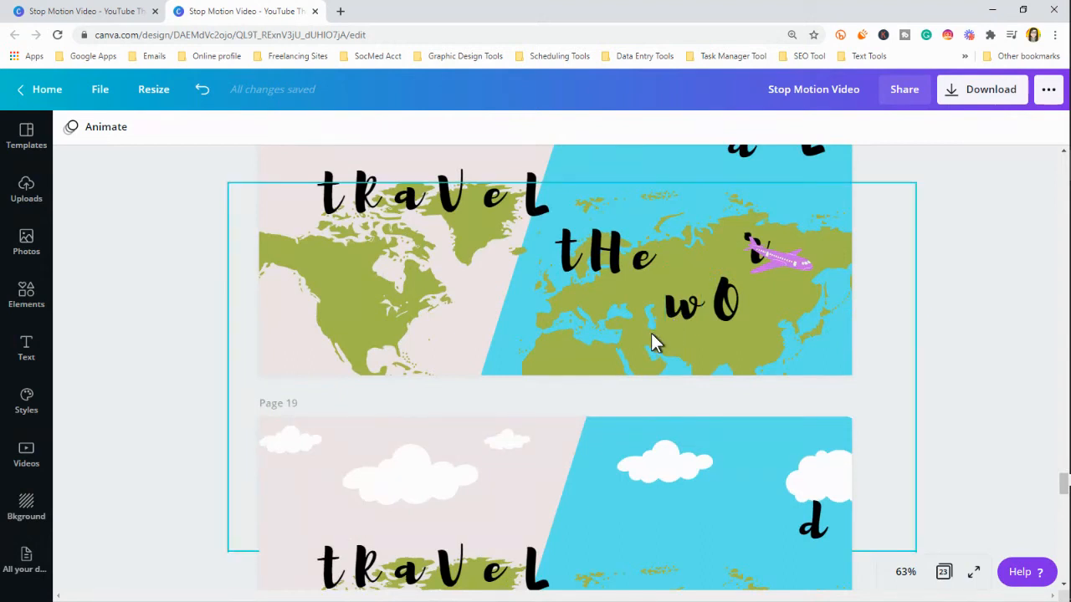
Step: Review the frames from page 19 through the last page, 23, checking the final letters of "world" and the airplane's exit
{"action": "scroll", "coordinate": [651, 333], "scroll_direction": "down", "scroll_amount": 2}
{"action": "scroll", "coordinate": [651, 333], "scroll_direction": "down", "scroll_amount": 5}
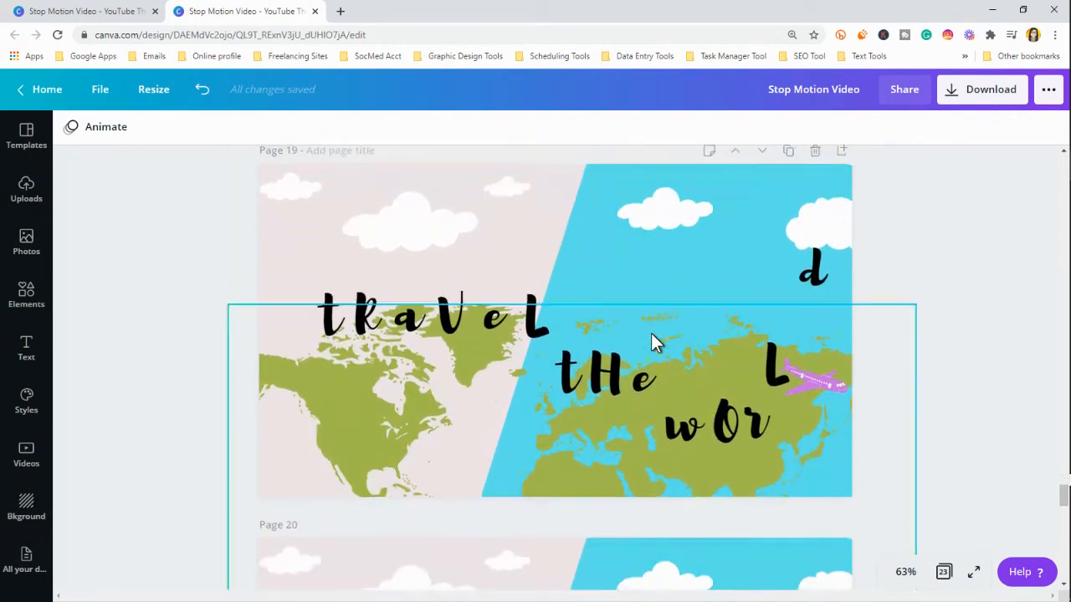
{"action": "scroll", "coordinate": [656, 343], "scroll_direction": "down", "scroll_amount": 4}
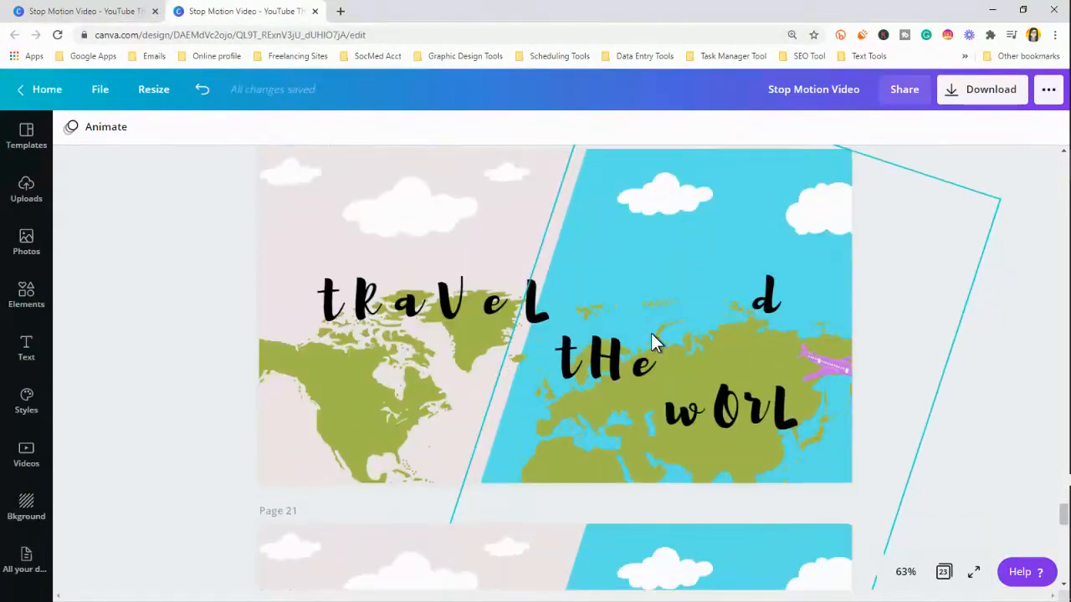
{"action": "scroll", "coordinate": [651, 343], "scroll_direction": "down", "scroll_amount": 3}
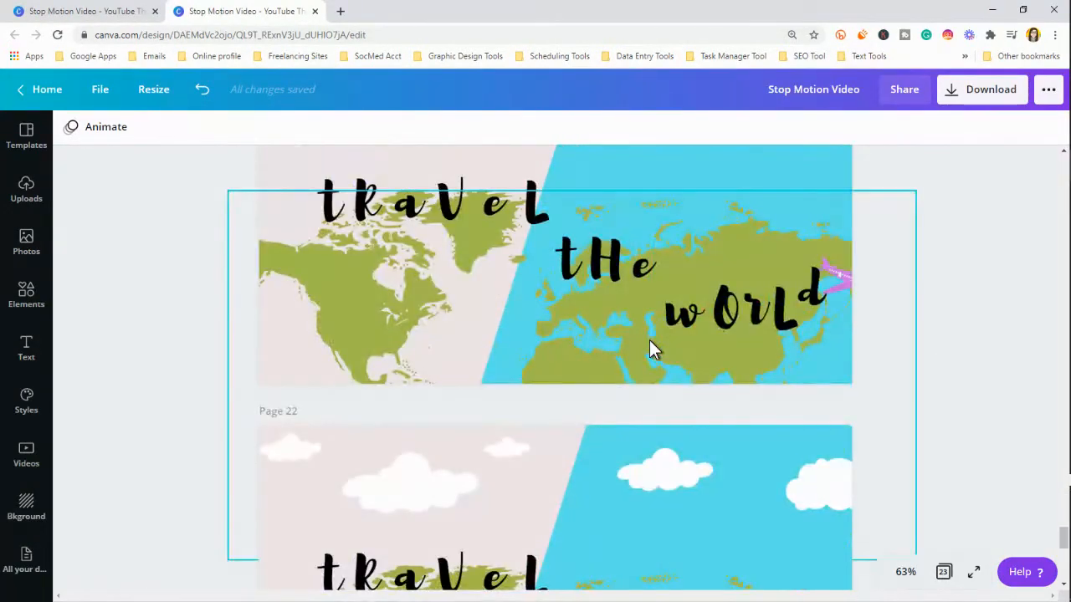
{"action": "scroll", "coordinate": [830, 289], "scroll_direction": "down", "scroll_amount": 3}
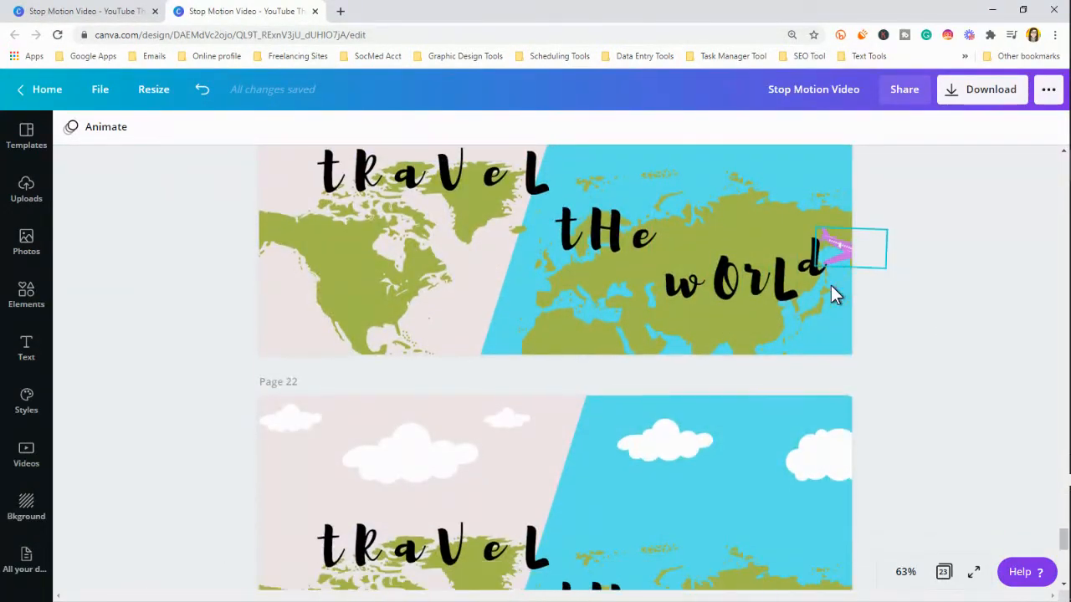
{"action": "scroll", "coordinate": [833, 297], "scroll_direction": "down", "scroll_amount": 1}
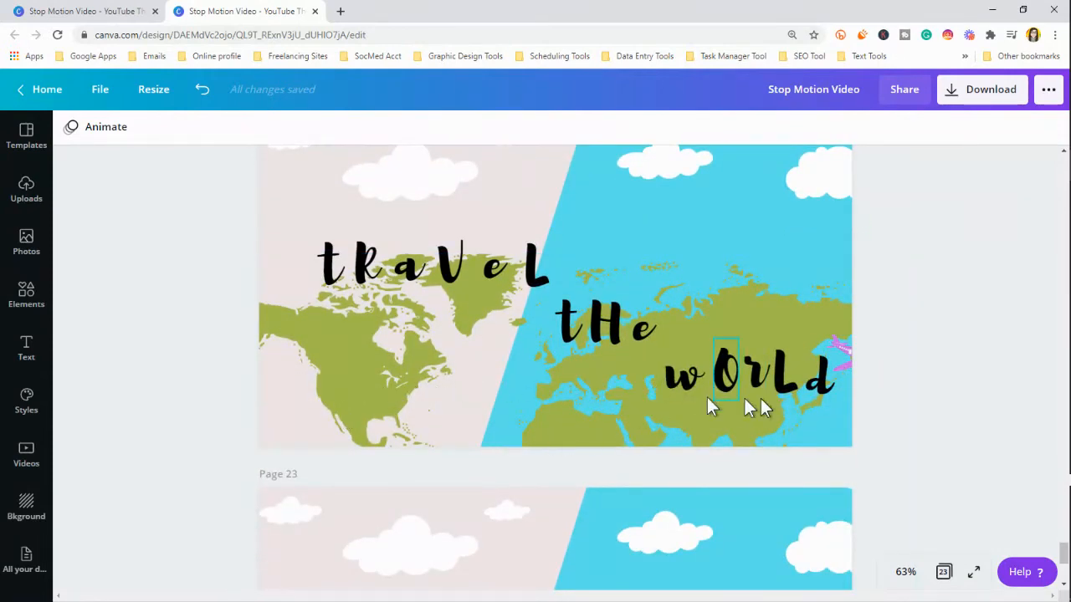
{"action": "scroll", "coordinate": [780, 389], "scroll_direction": "down", "scroll_amount": 3}
{"action": "scroll", "coordinate": [780, 389], "scroll_direction": "down", "scroll_amount": 1}
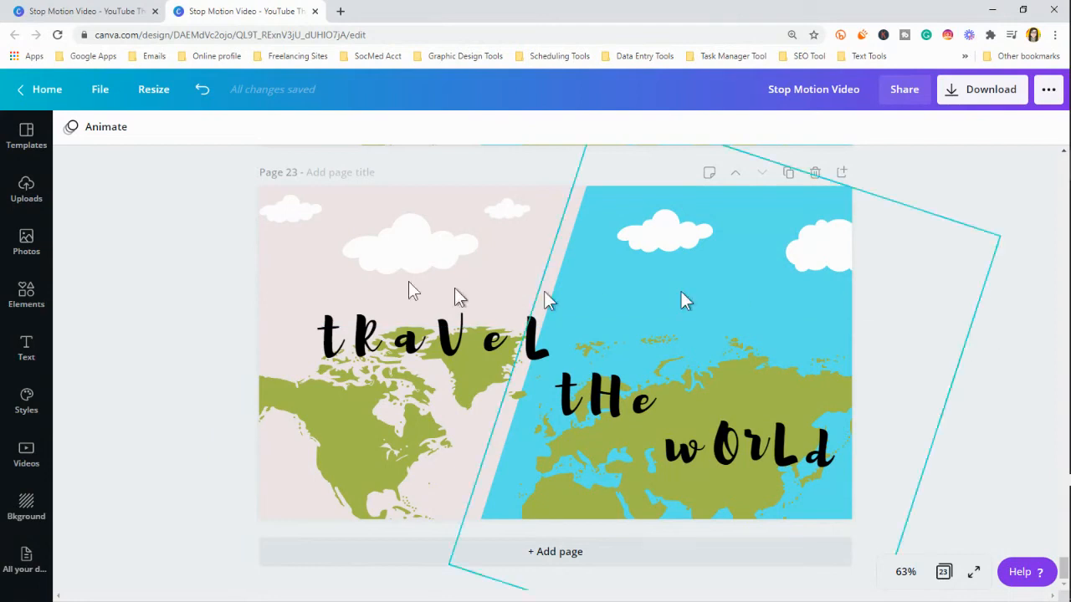
Step: View the available page animations for page 23, close them unchanged and look back over the last few frames
{"action": "left_click", "coordinate": [104, 129]}
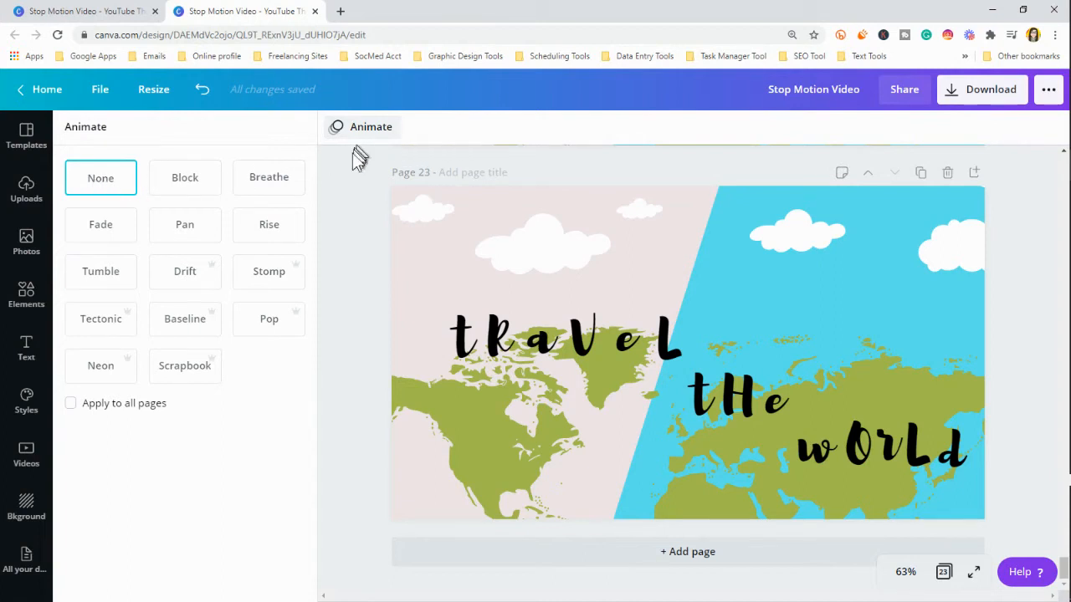
{"action": "left_click", "coordinate": [357, 177]}
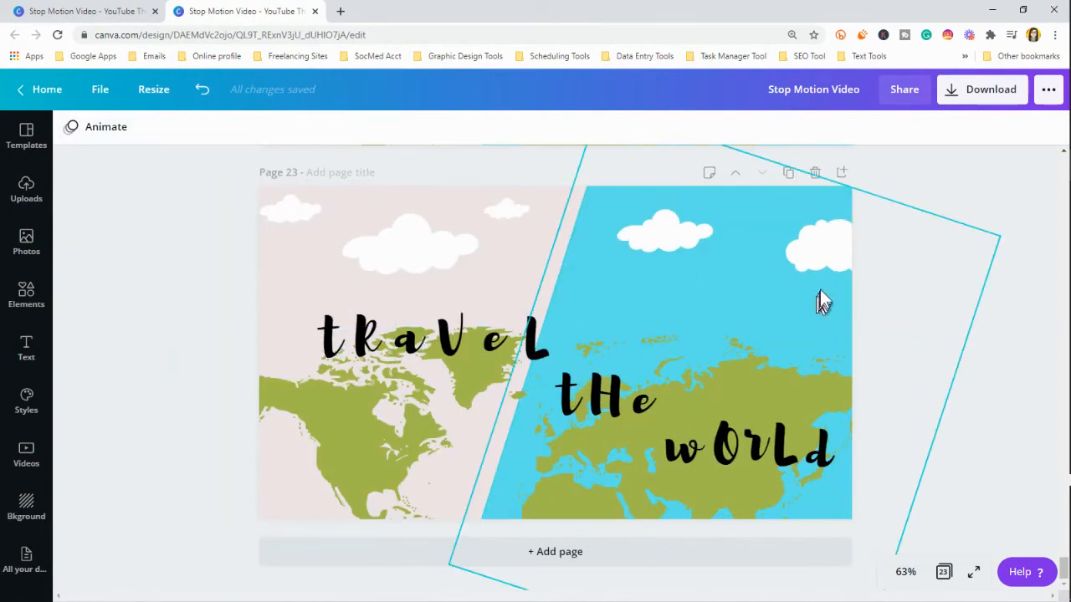
{"action": "scroll", "coordinate": [973, 284], "scroll_direction": "up", "scroll_amount": 5}
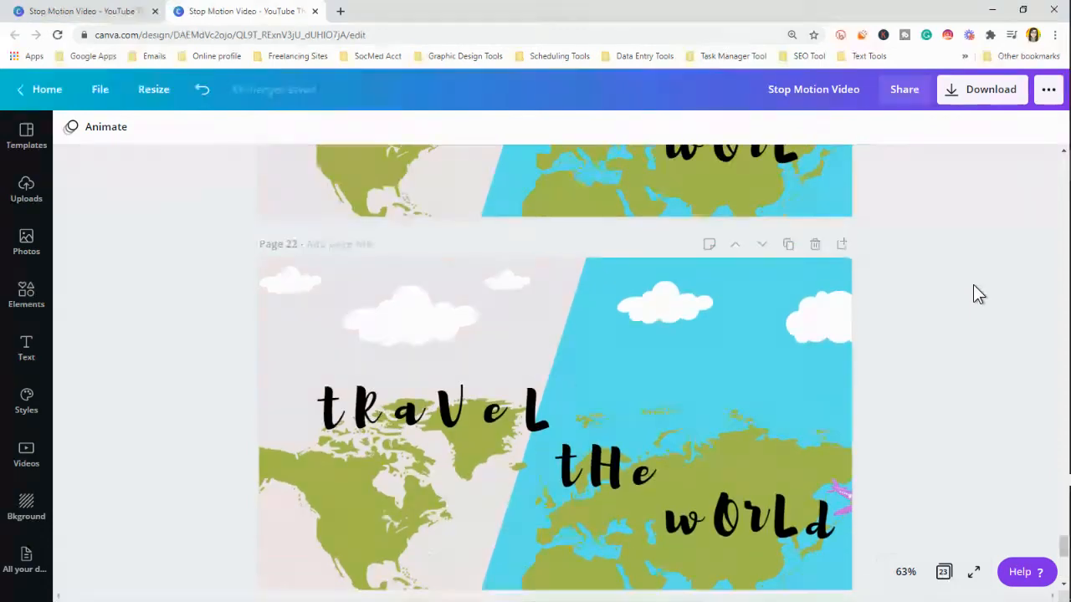
{"action": "scroll", "coordinate": [973, 286], "scroll_direction": "up", "scroll_amount": 2}
{"action": "scroll", "coordinate": [973, 286], "scroll_direction": "down", "scroll_amount": 2}
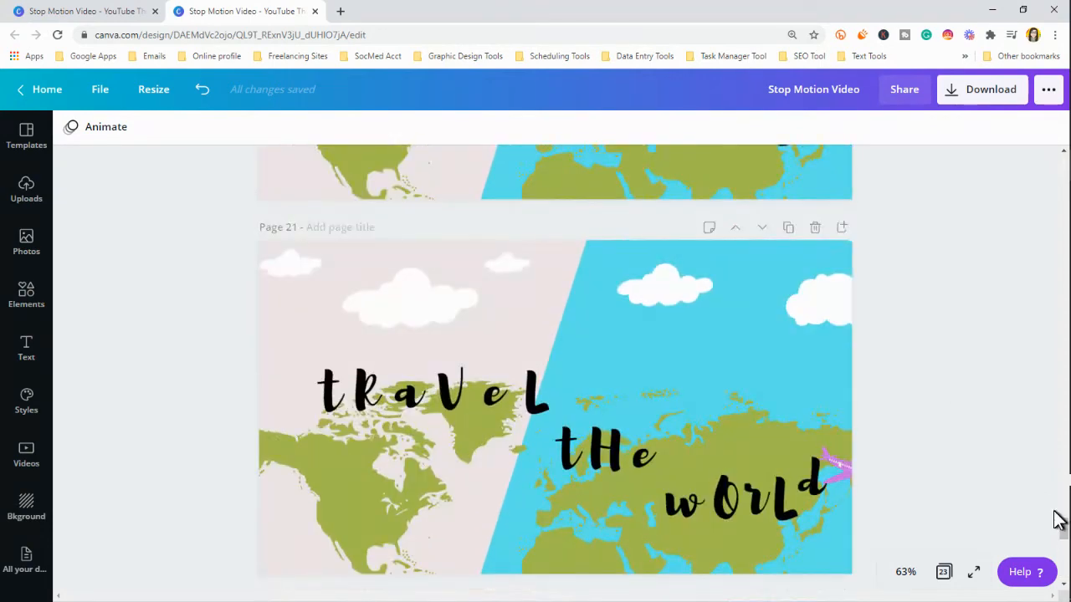
Step: Return to the start of the design and open the Music library from the additional Canva apps
{"action": "left_click_drag", "start_coordinate": [1064, 532], "coordinate": [1051, 311]}
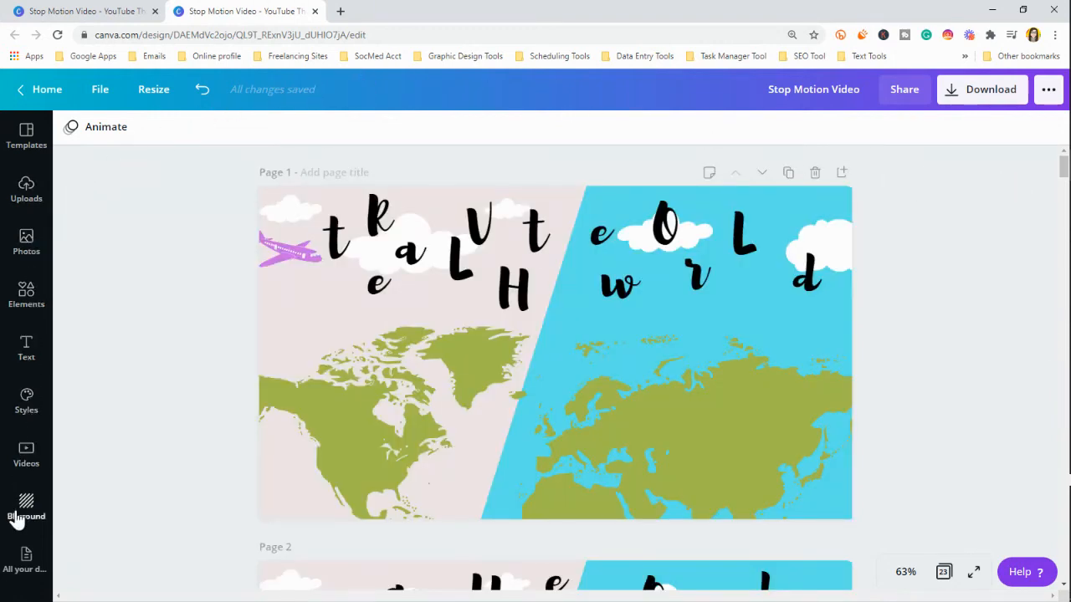
{"action": "scroll", "coordinate": [14, 519], "scroll_direction": "down", "scroll_amount": 2}
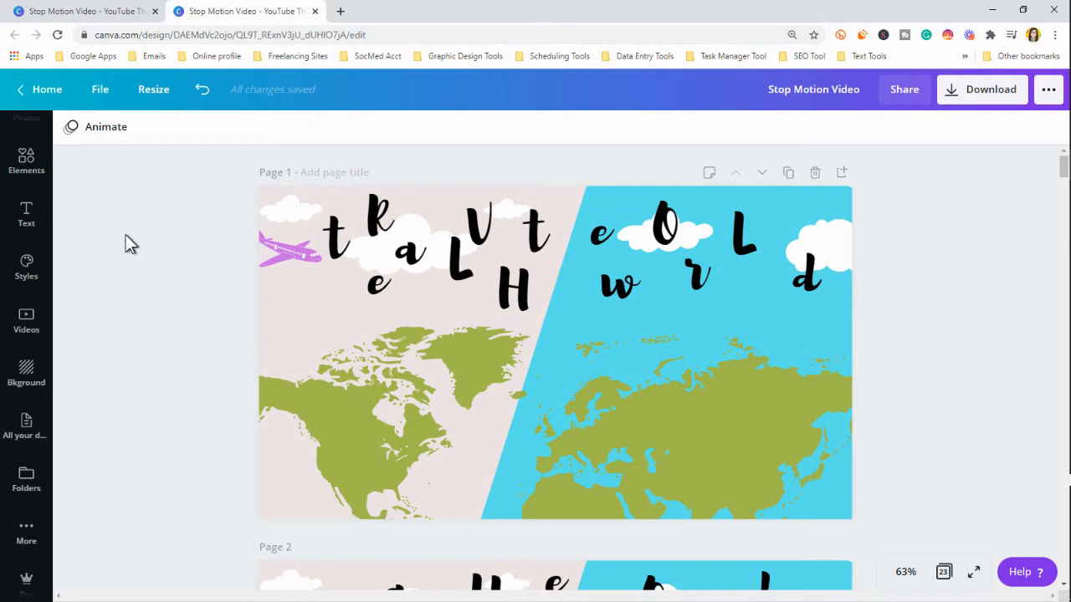
{"action": "scroll", "coordinate": [125, 235], "scroll_direction": "down", "scroll_amount": 5}
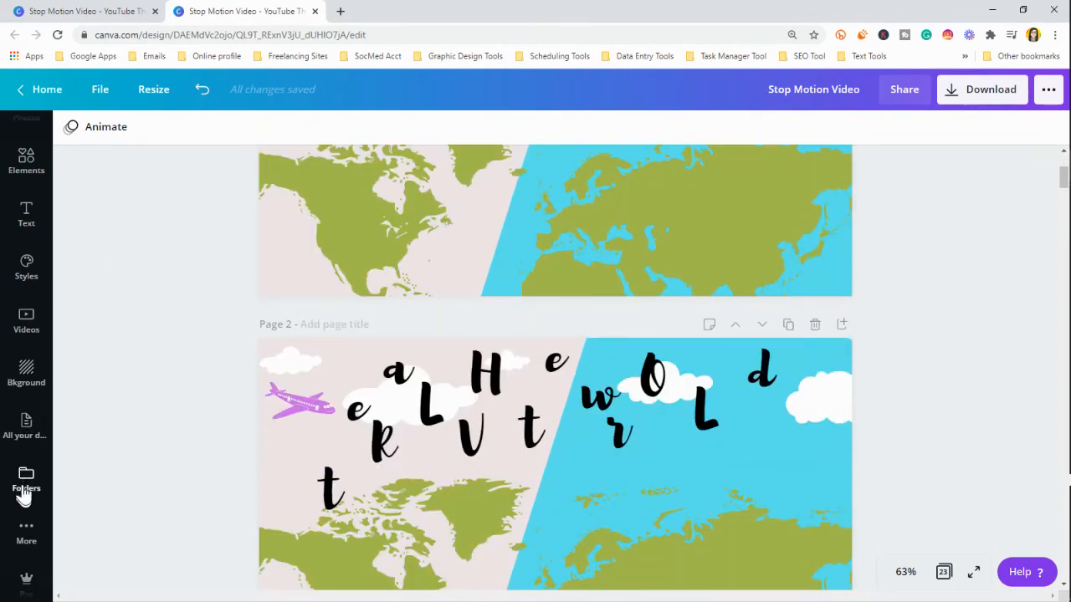
{"action": "left_click", "coordinate": [27, 533]}
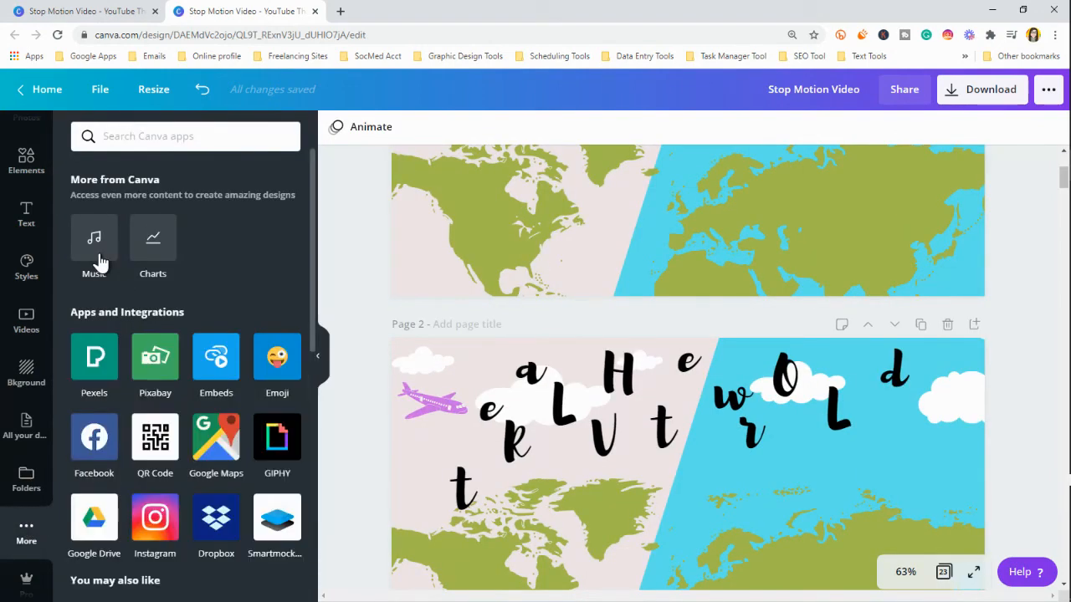
{"action": "left_click", "coordinate": [95, 241]}
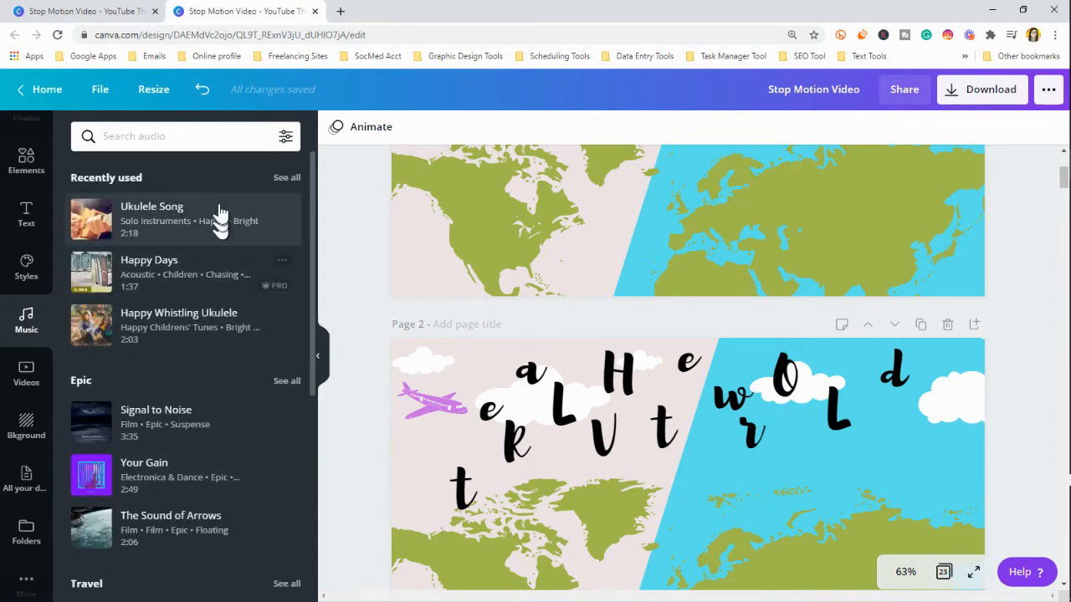
Step: Filter the audio library to free instrumentals and apply the filters
{"action": "left_click", "coordinate": [285, 137]}
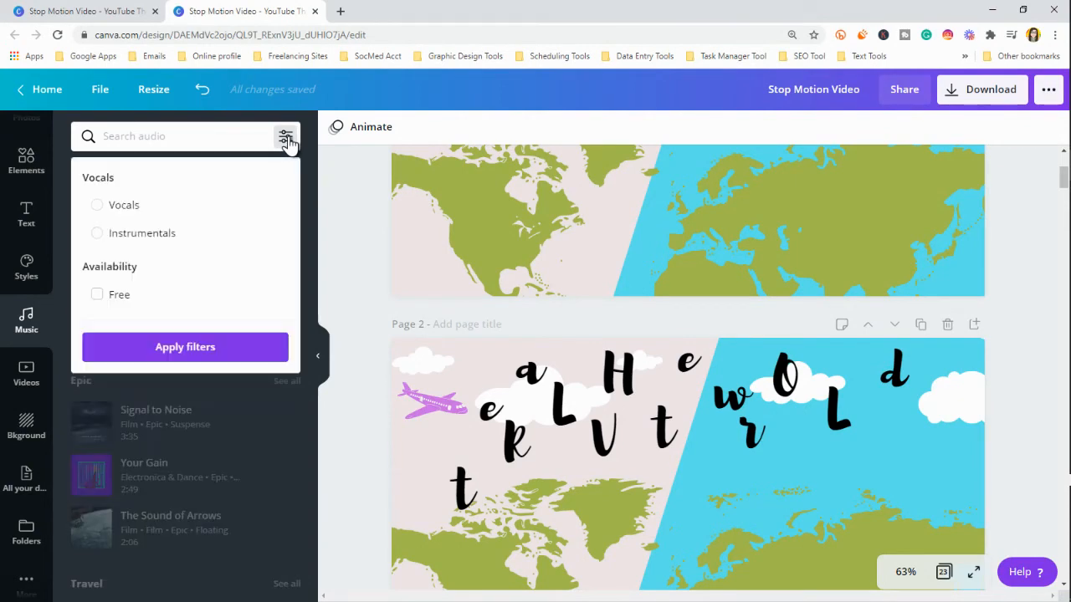
{"action": "left_click", "coordinate": [97, 296]}
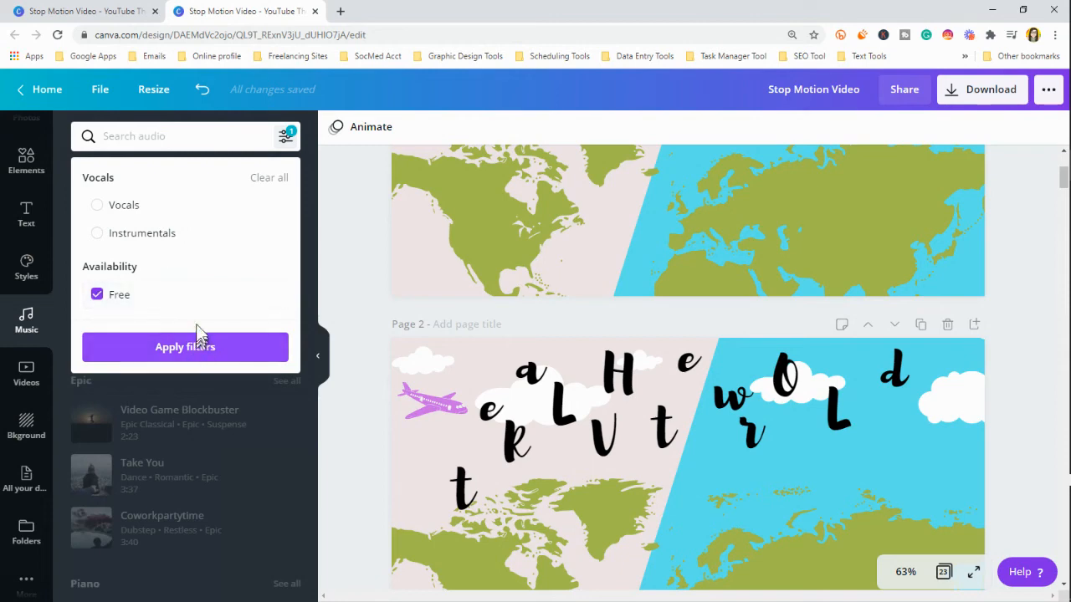
{"action": "left_click", "coordinate": [97, 235]}
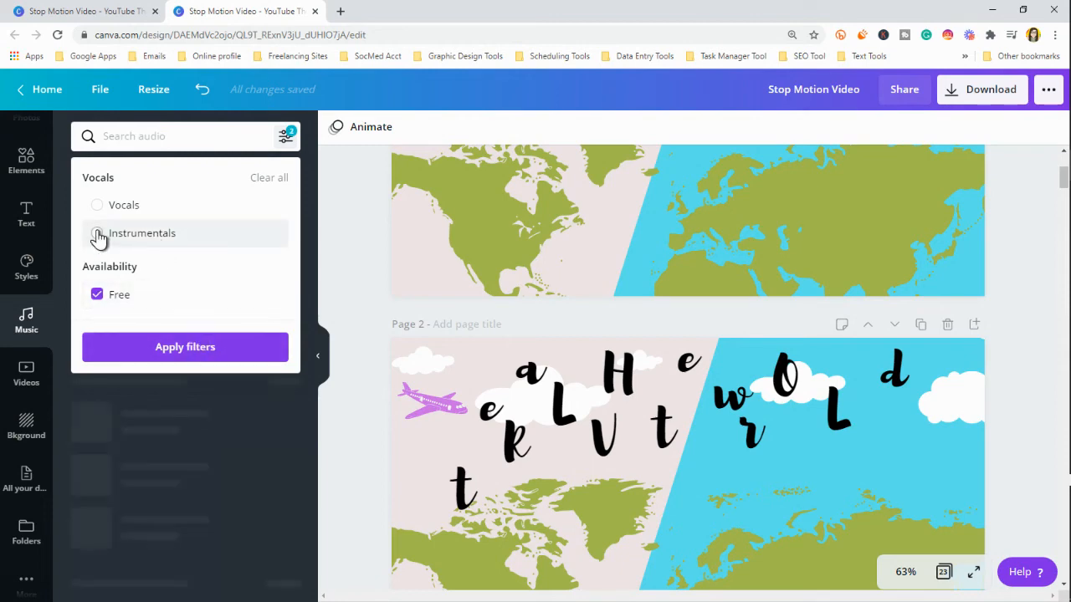
{"action": "left_click", "coordinate": [185, 347]}
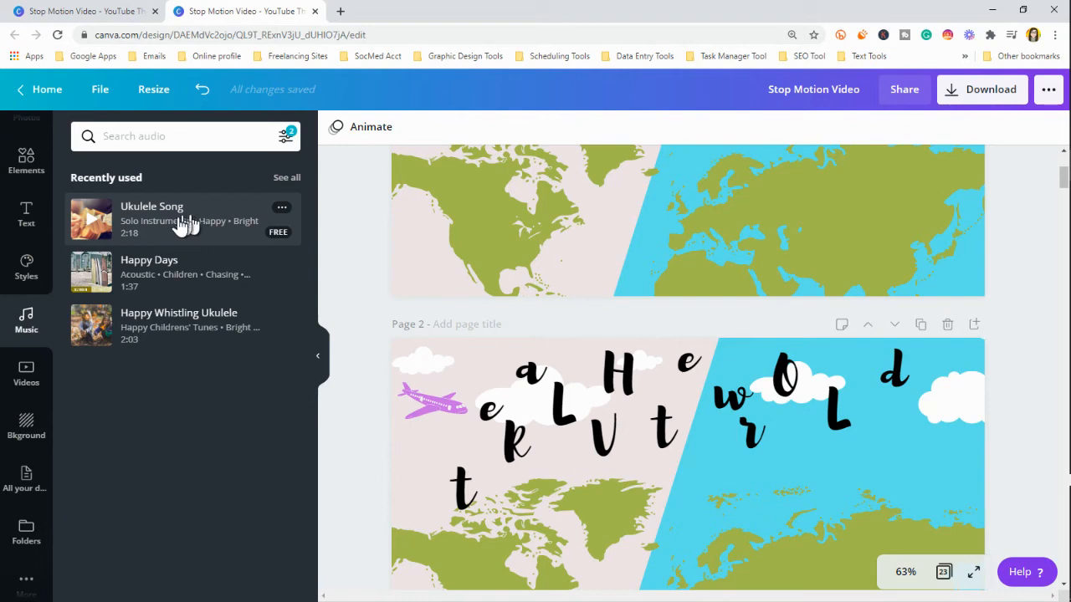
Step: Add and preview the "Ukulele Song" track, replace it with "Happy Days" and play the new track
{"action": "left_click", "coordinate": [138, 227]}
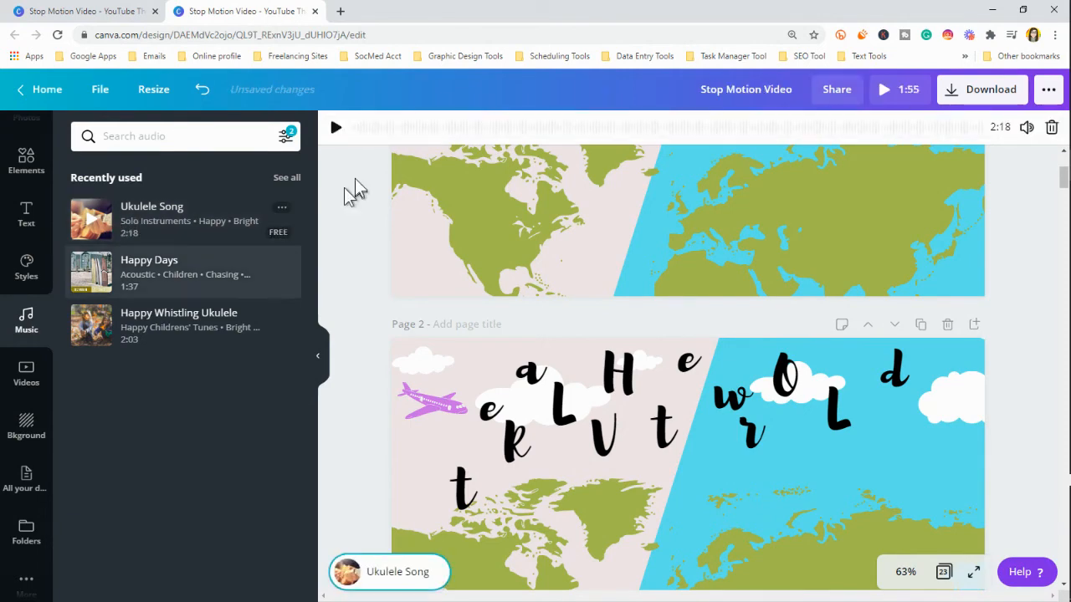
{"action": "left_click", "coordinate": [337, 129]}
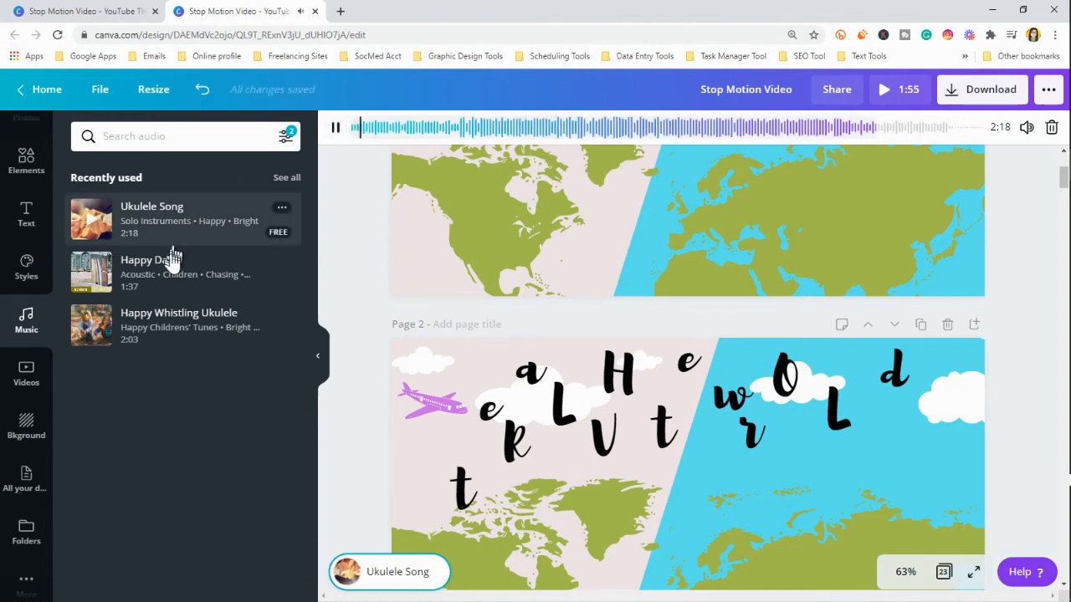
{"action": "left_click", "coordinate": [167, 274]}
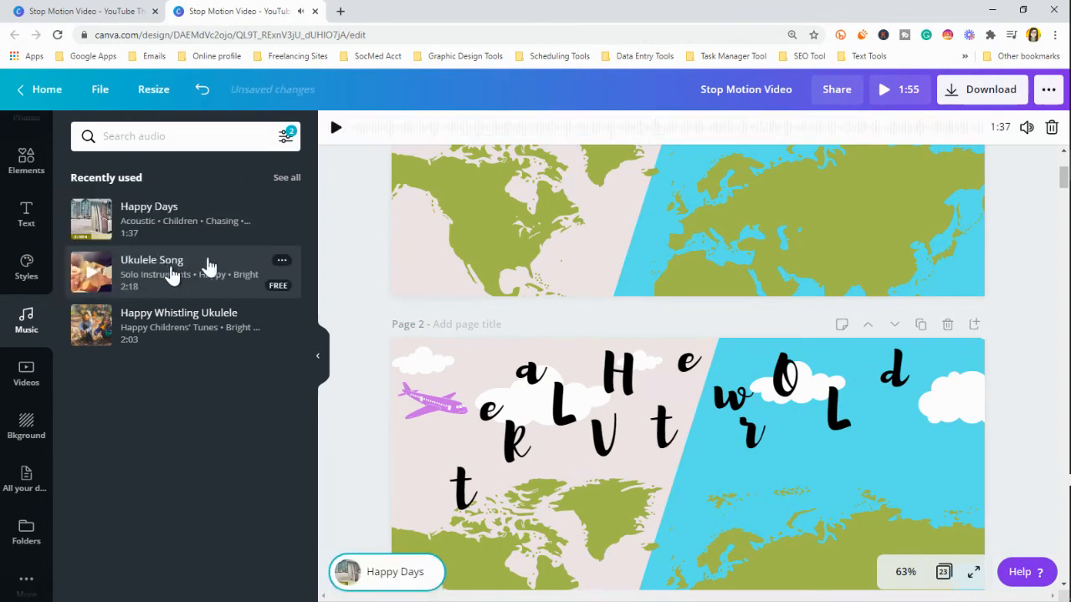
{"action": "left_click", "coordinate": [337, 128]}
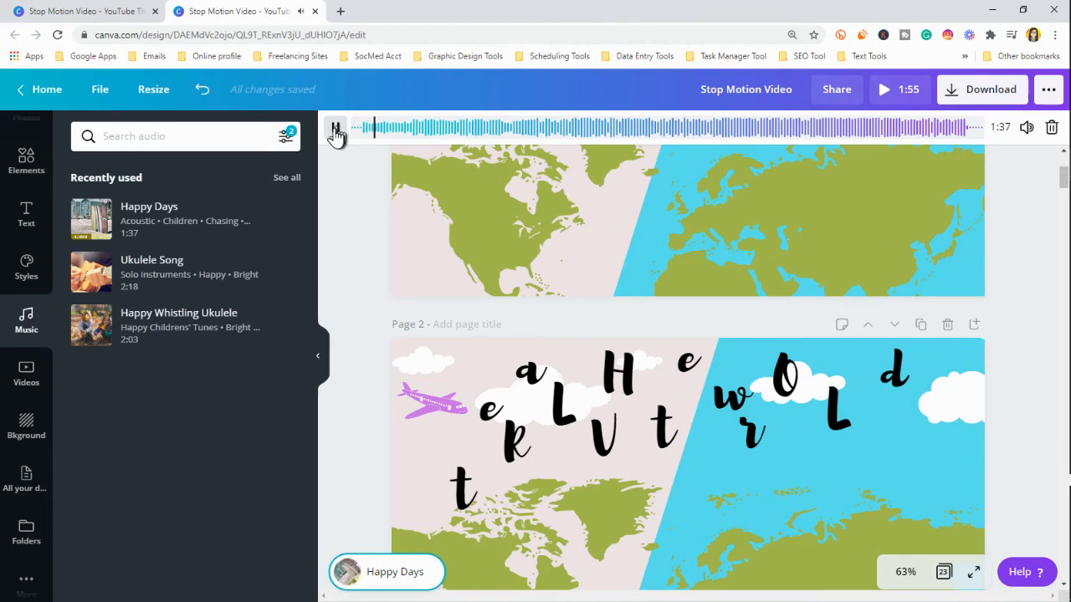
Step: Stop the "Happy Days" preview, remove the track from the design and hide the audio library
{"action": "left_click", "coordinate": [336, 129]}
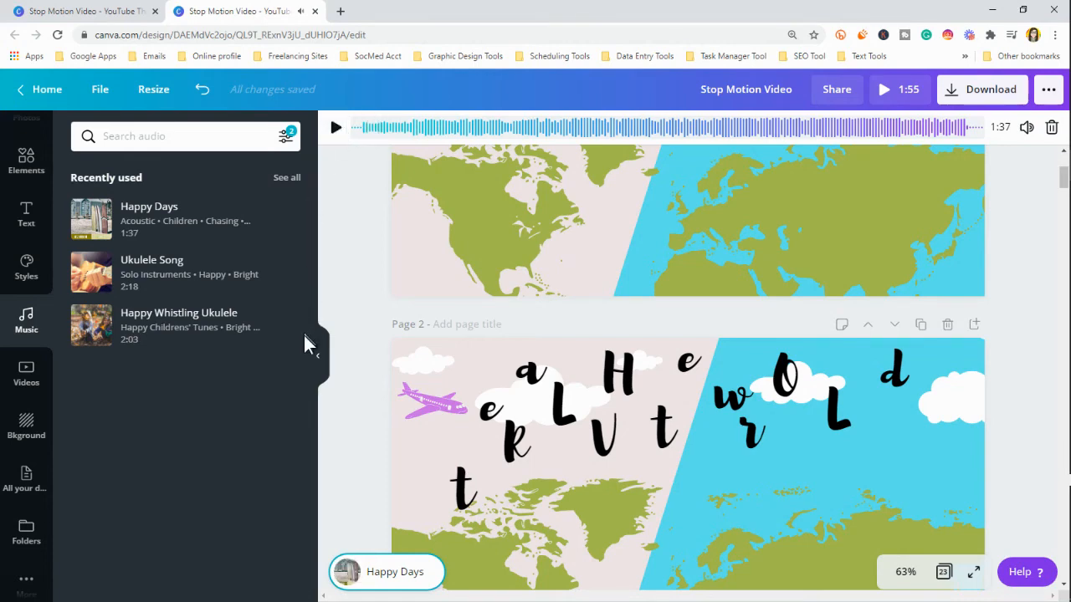
{"action": "left_click", "coordinate": [1052, 127]}
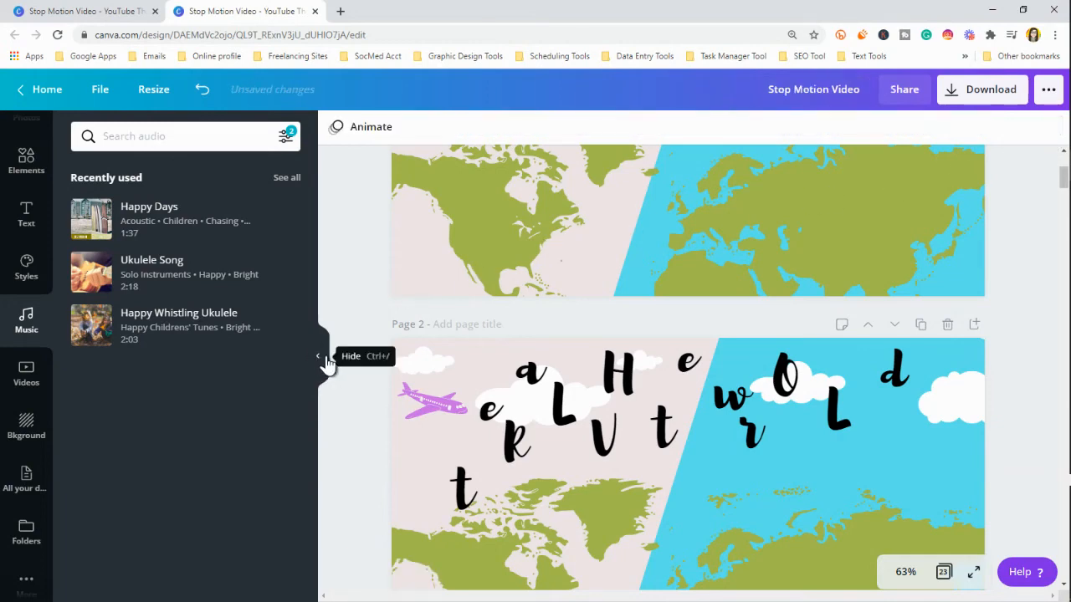
{"action": "left_click", "coordinate": [327, 365]}
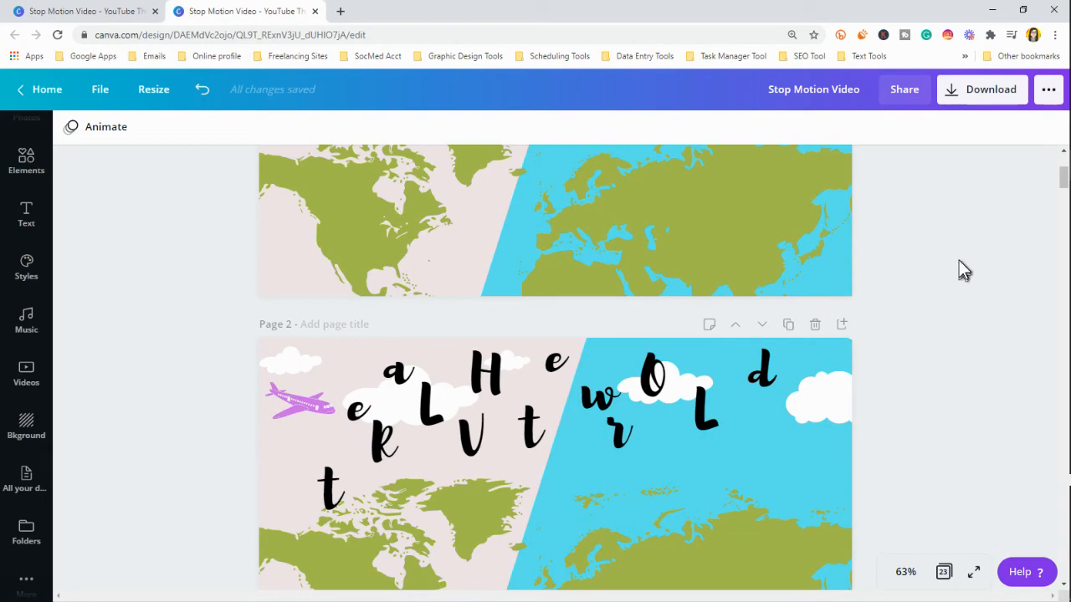
Step: Download all 23 pages of the design as an MP4 video and dismiss the save confirmation
{"action": "scroll", "coordinate": [959, 260], "scroll_direction": "up", "scroll_amount": 1}
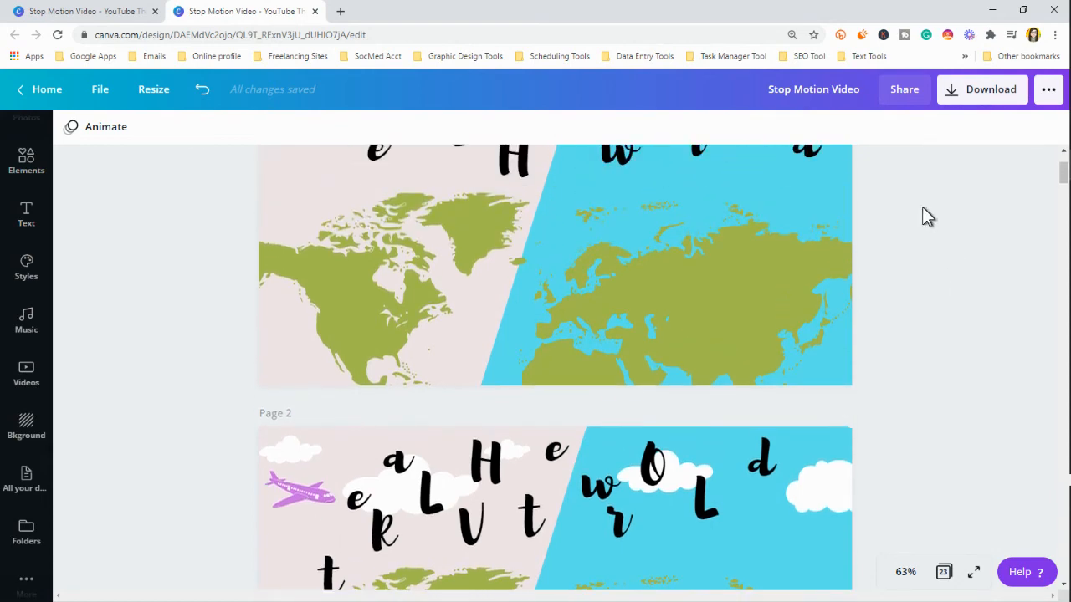
{"action": "left_click", "coordinate": [954, 102]}
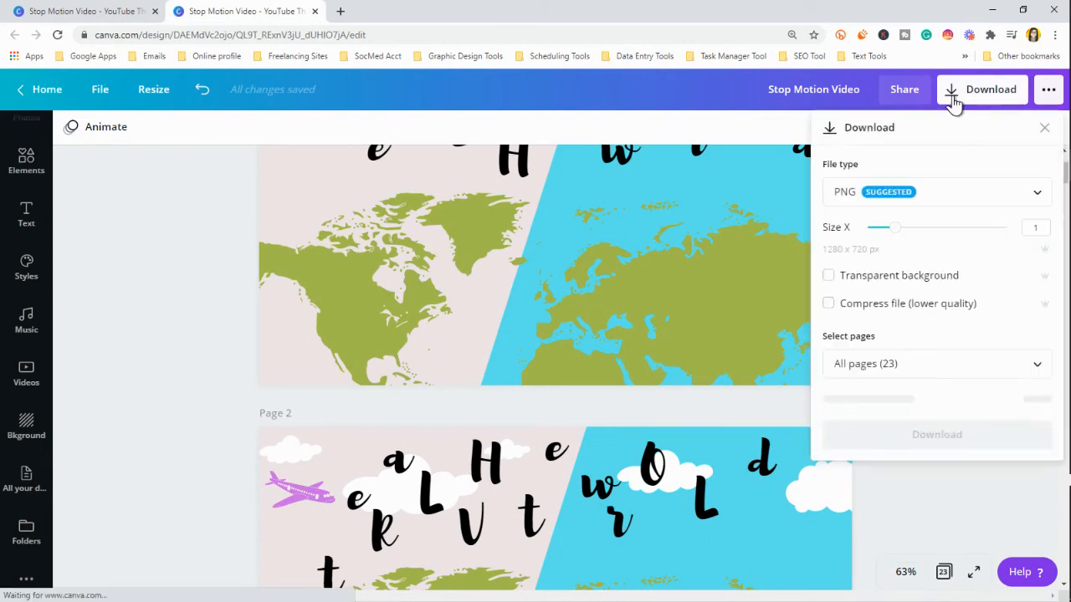
{"action": "left_click", "coordinate": [963, 200]}
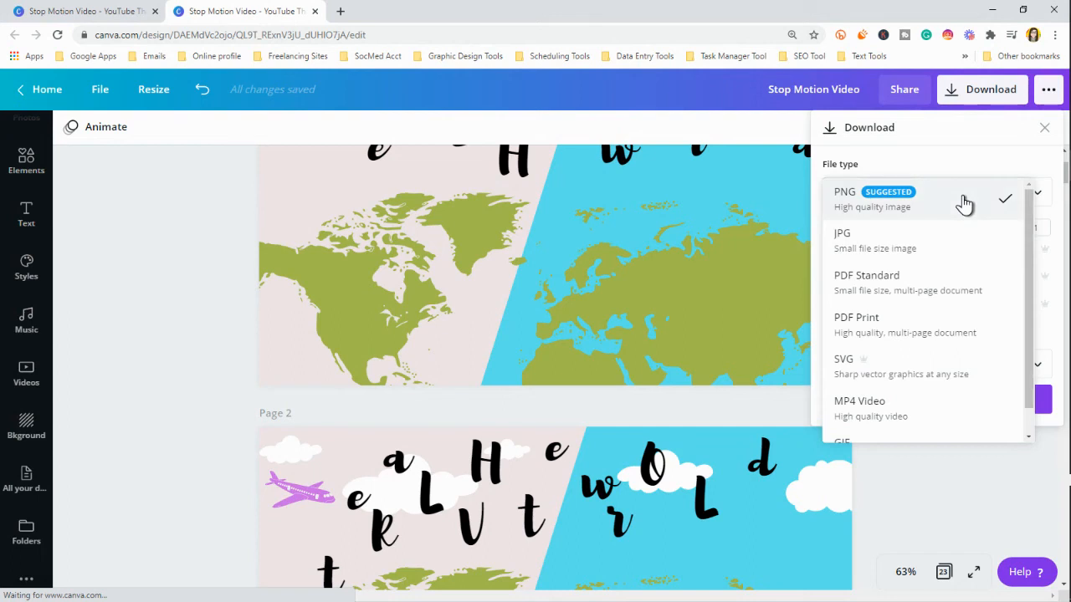
{"action": "left_click", "coordinate": [937, 416]}
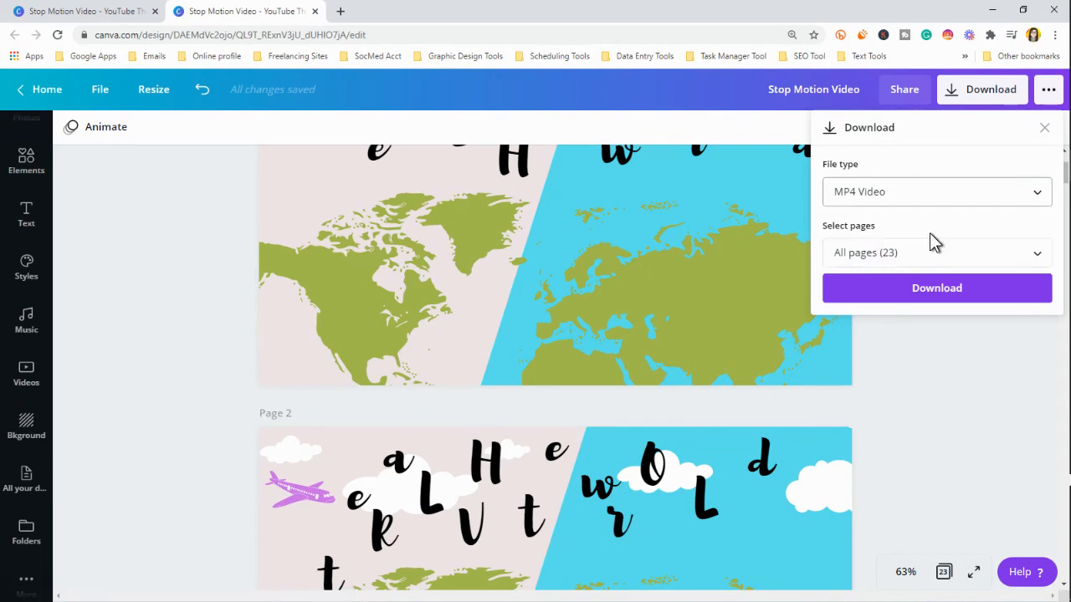
{"action": "left_click", "coordinate": [950, 289]}
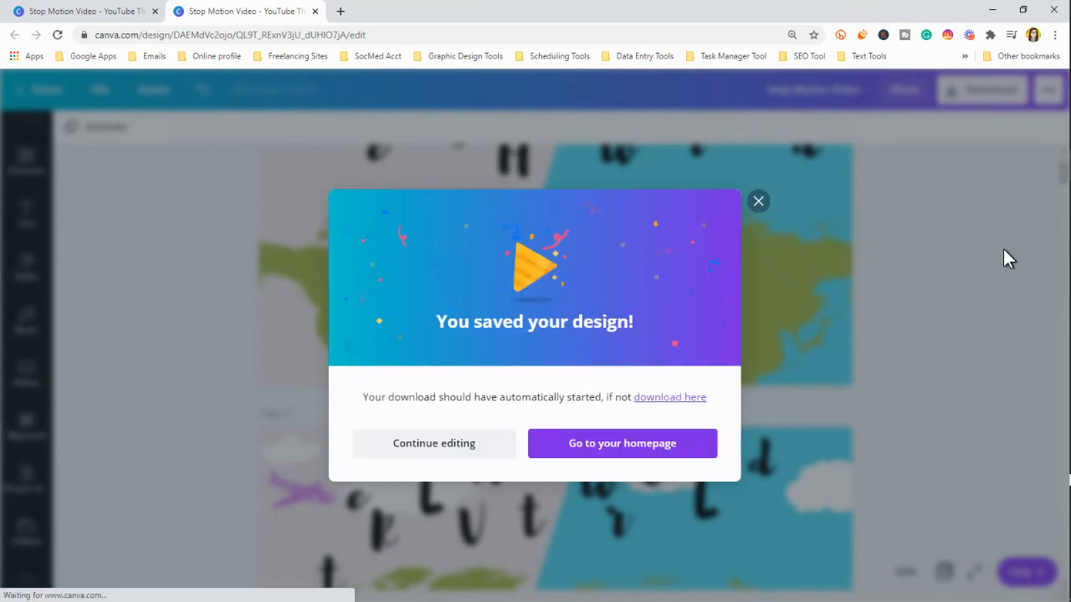
{"action": "left_click", "coordinate": [993, 252]}
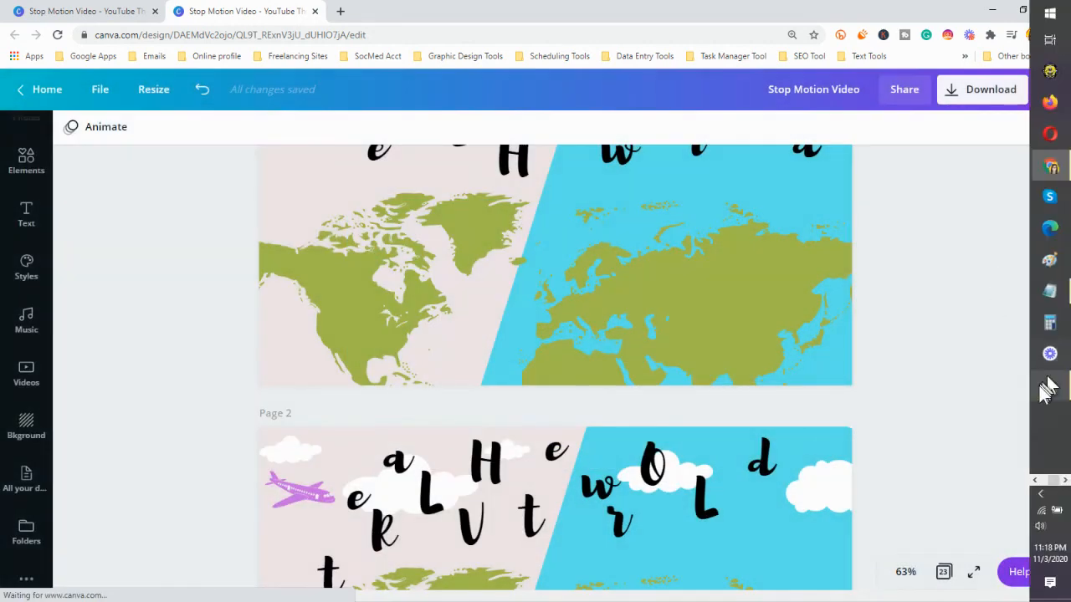
Step: Switch to VLC media player, play the stop motion video to review it and return to the Canva design
{"action": "left_click", "coordinate": [1050, 388]}
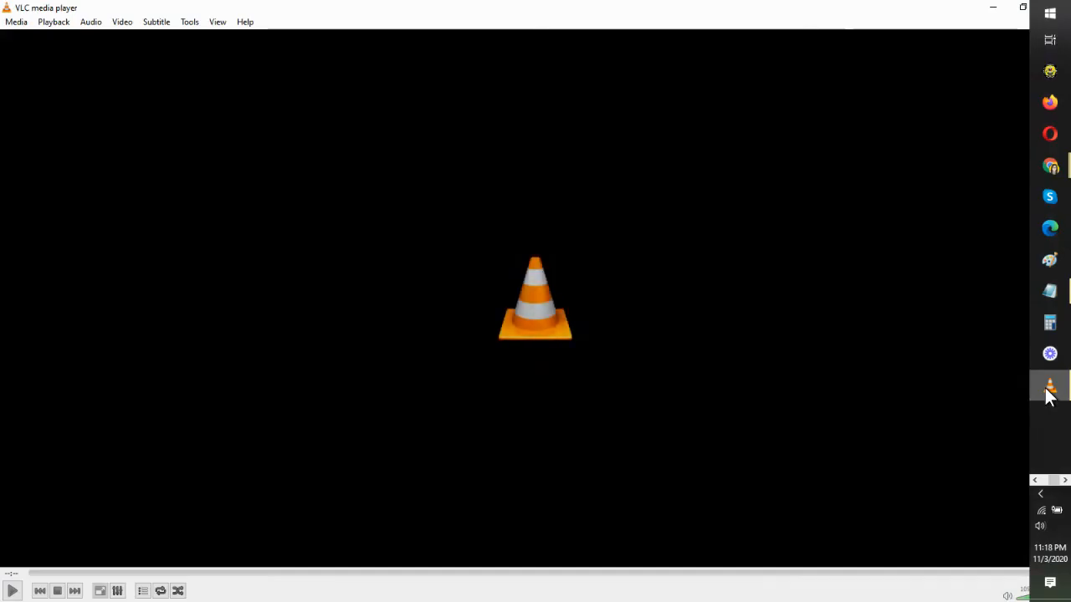
{"action": "left_click", "coordinate": [11, 592]}
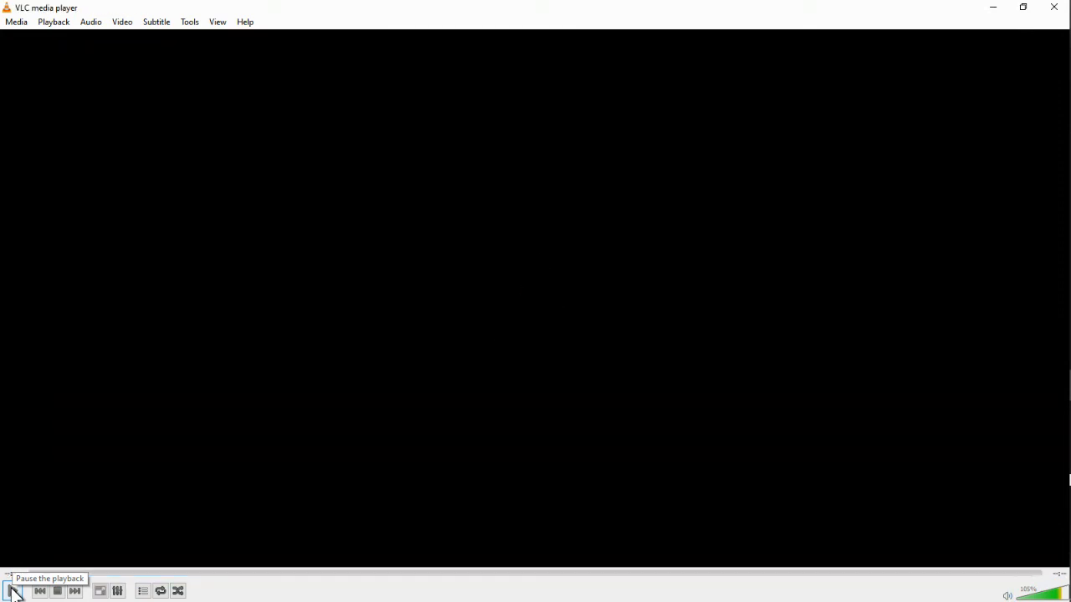
{"action": "left_click", "coordinate": [13, 591]}
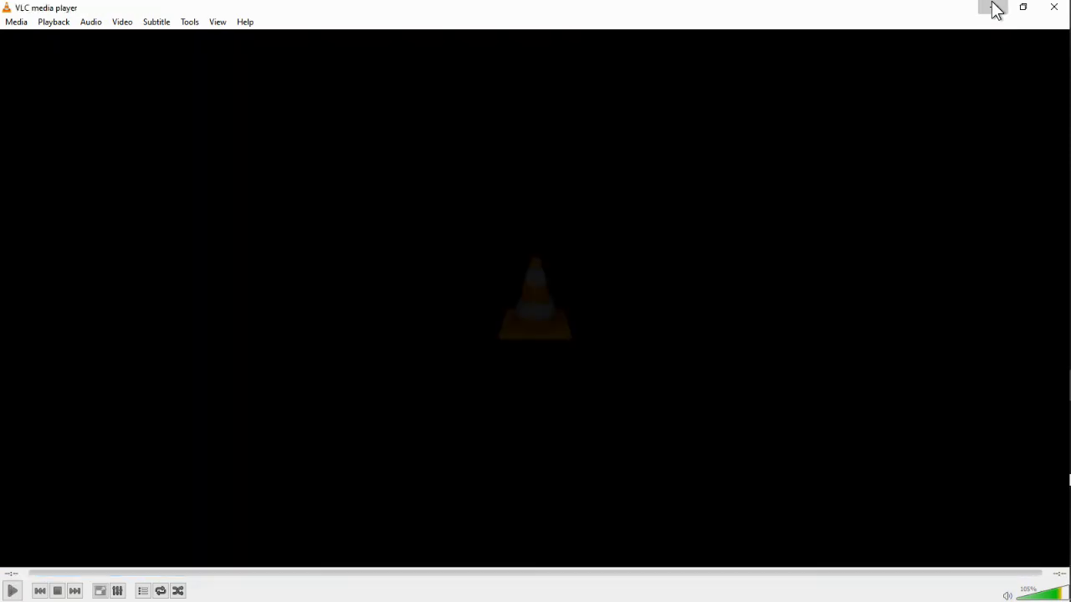
{"action": "left_click", "coordinate": [995, 10]}
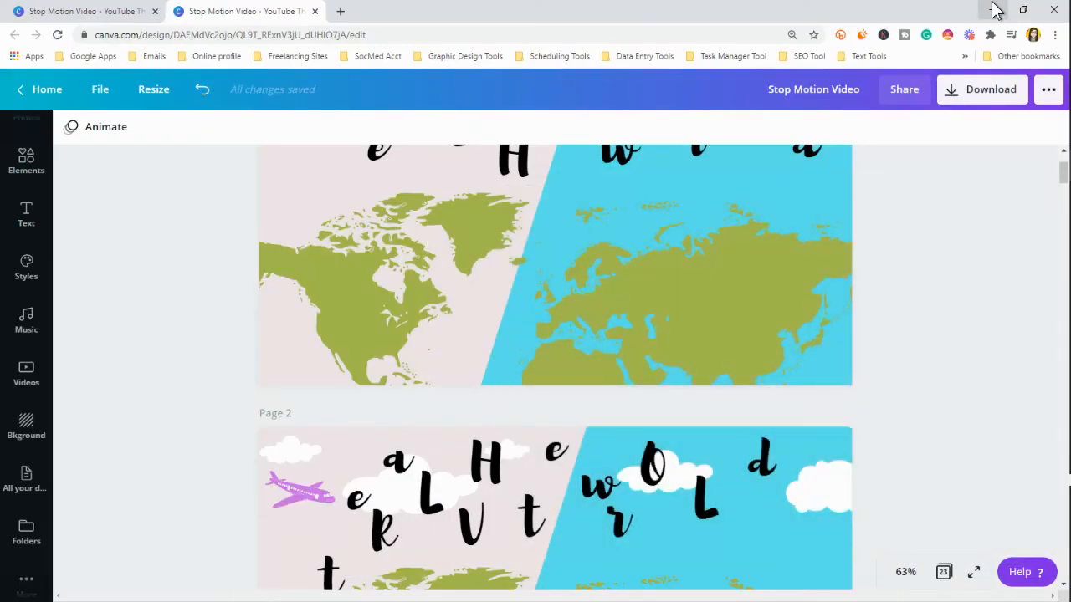